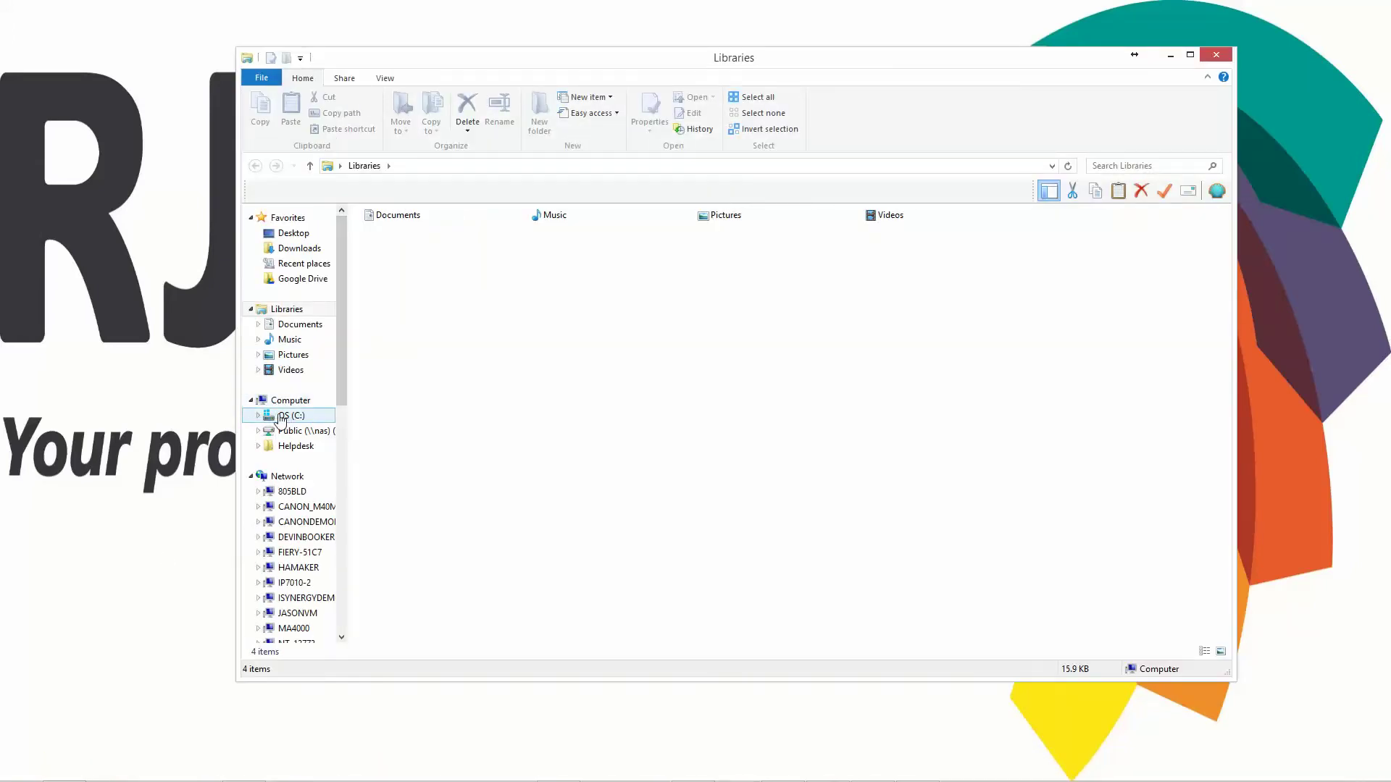
- Add a new folder named 'Scans' at the root of the OS (C:) drive
left_click(293, 418)
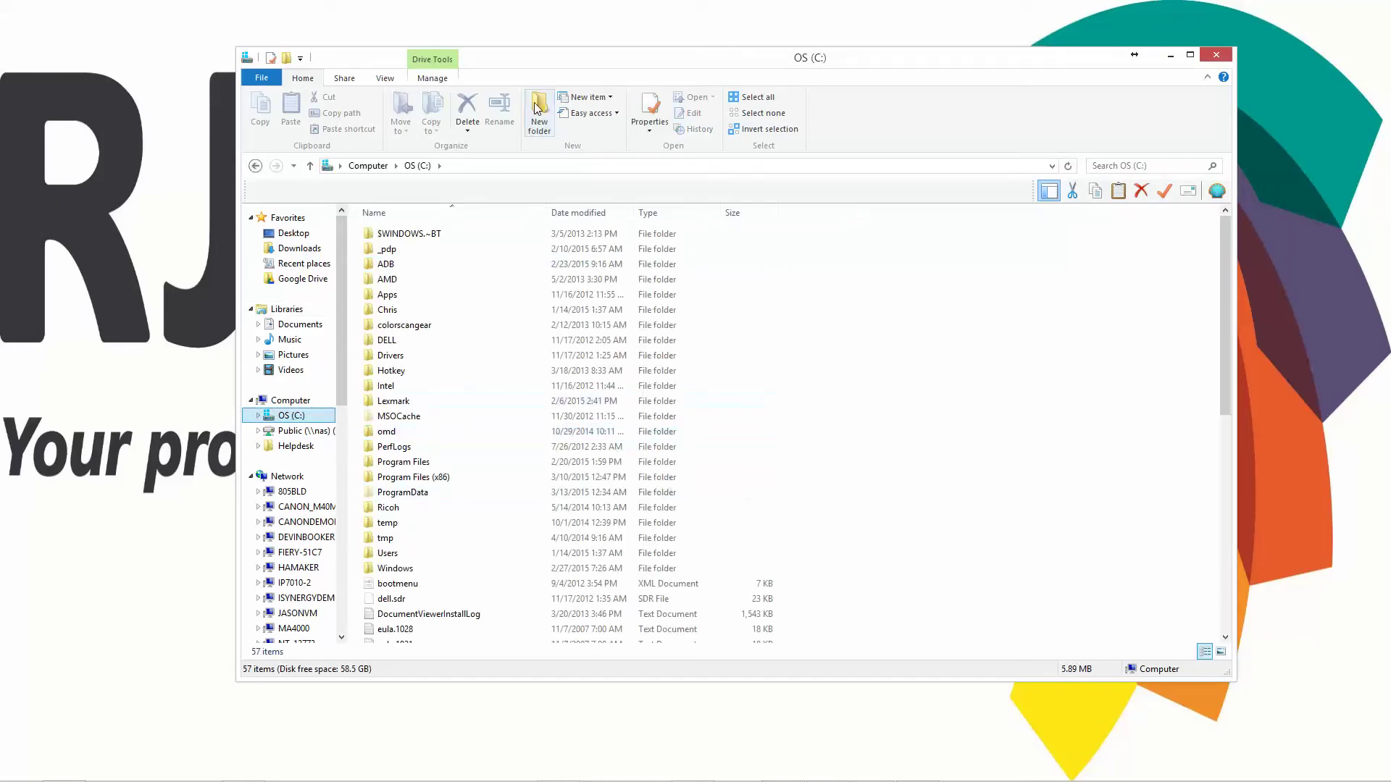
left_click(540, 115)
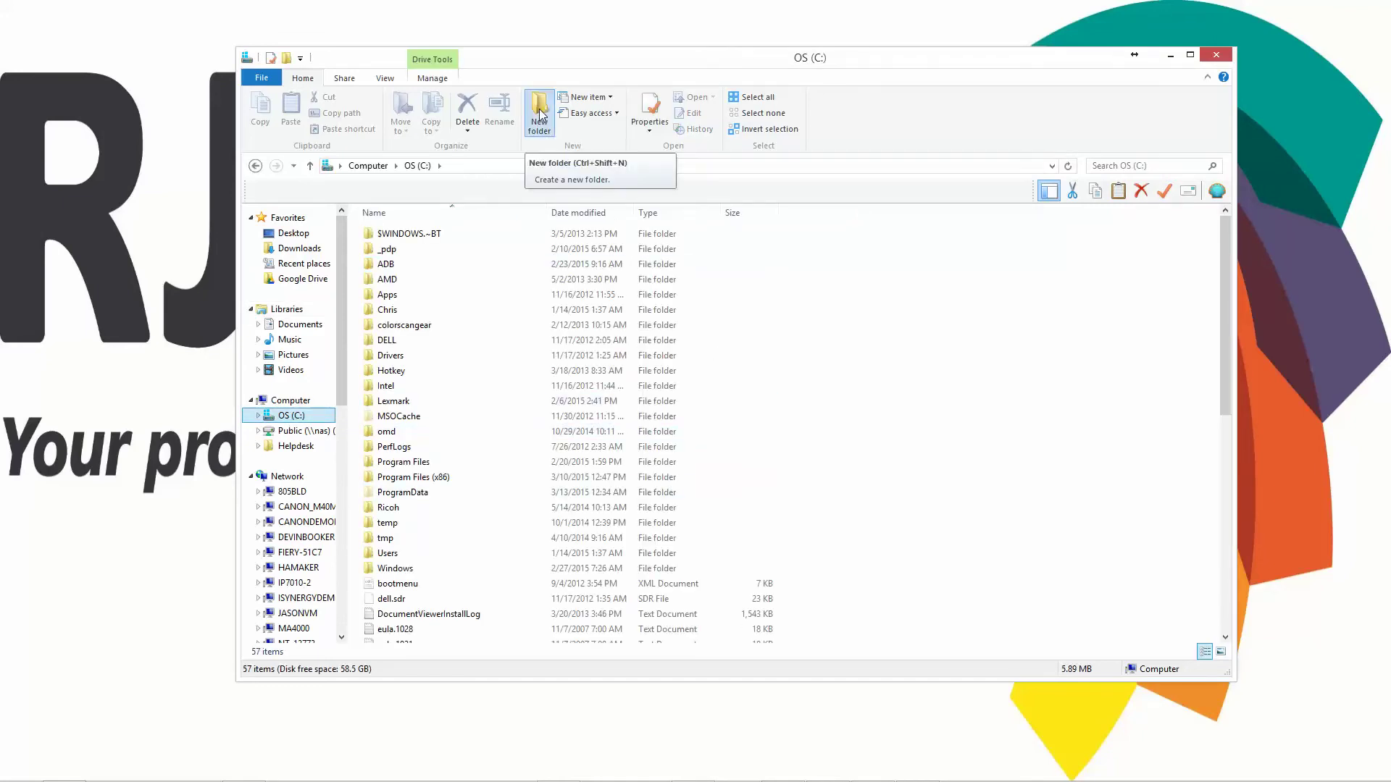
type("Scans")
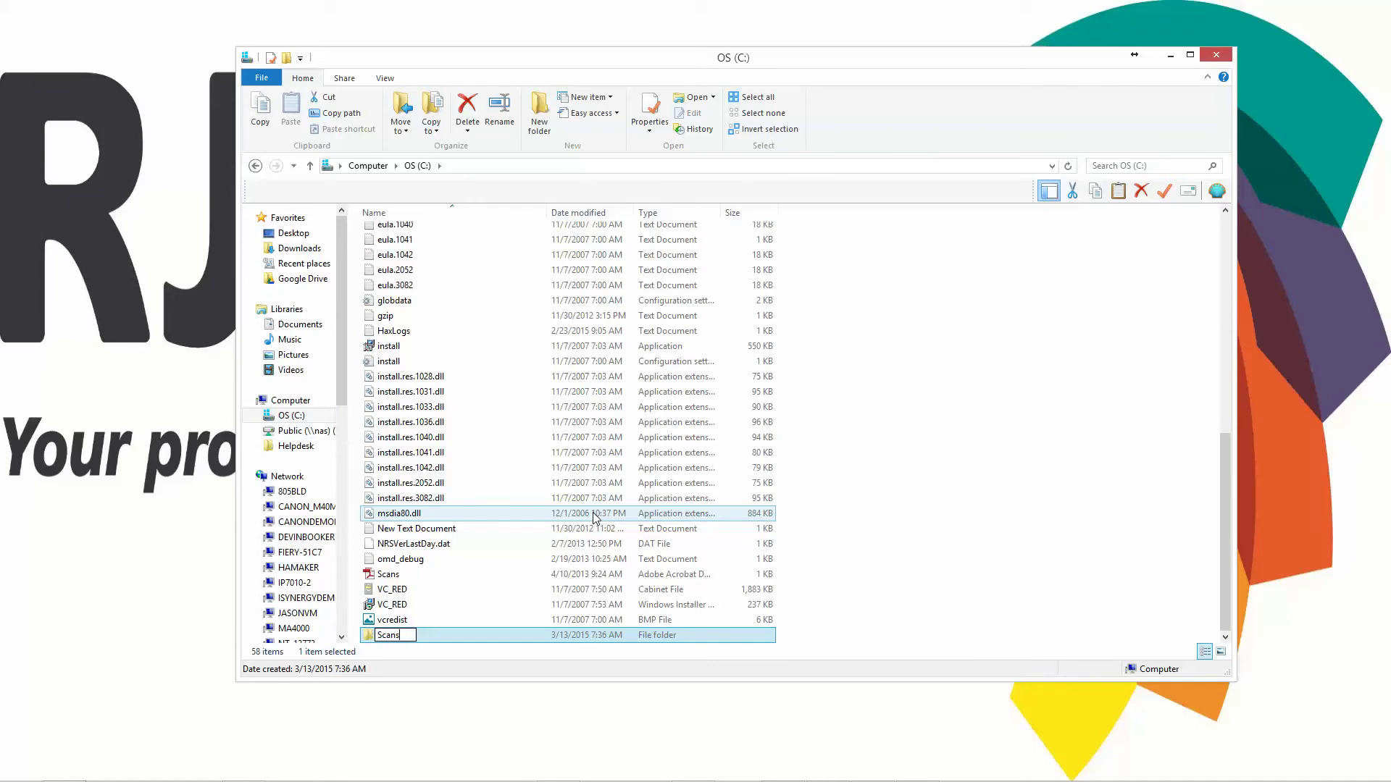
left_click(848, 550)
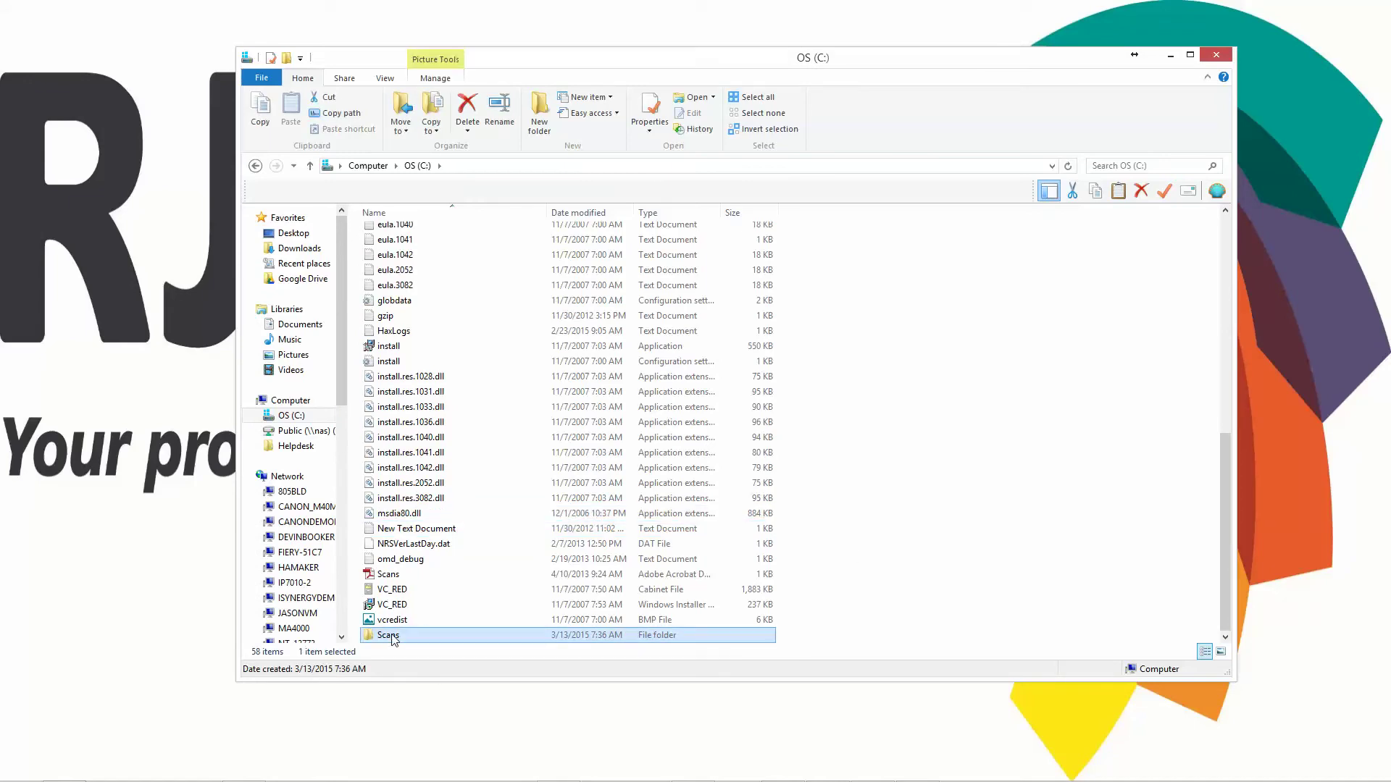
- Share the Scans folder from its Properties, giving Everyone Read/Write permission
right_click(426, 635)
left_click(445, 627)
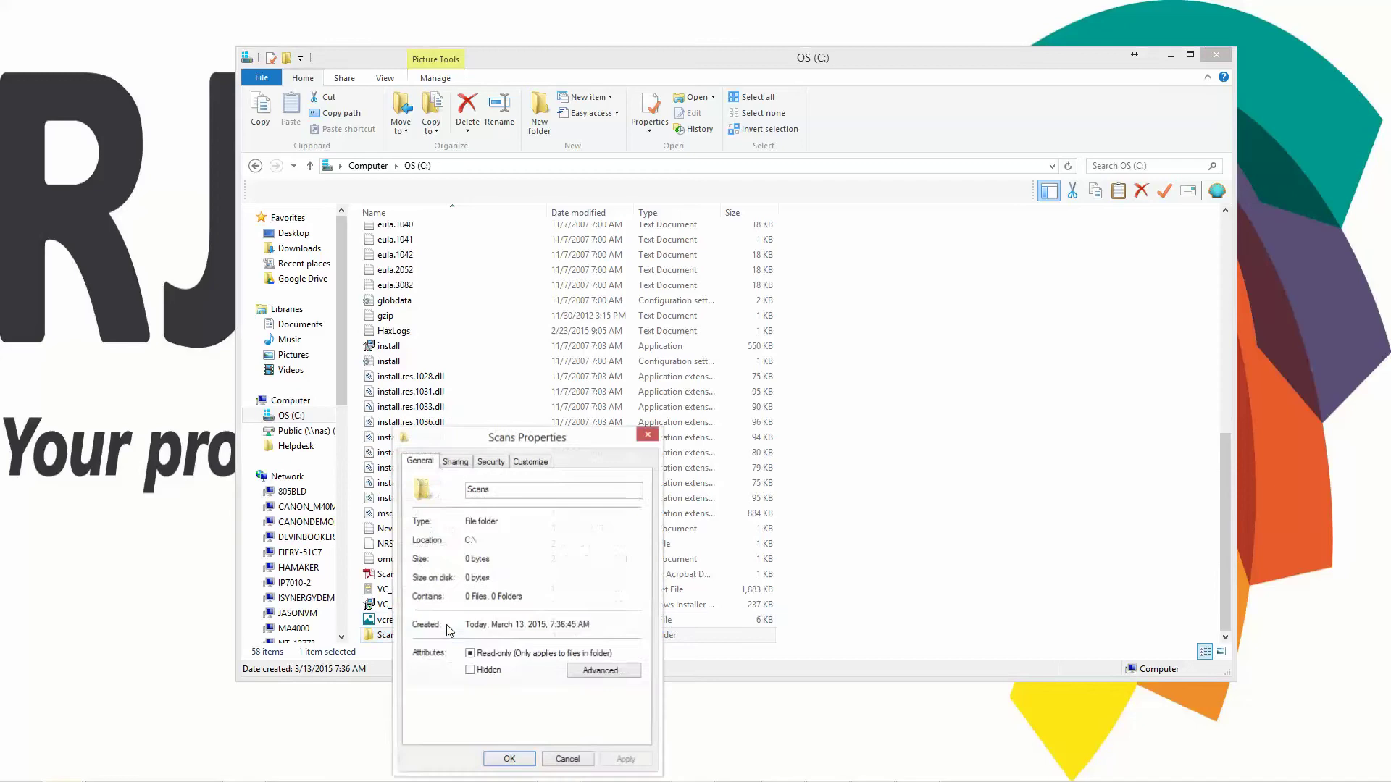
left_click(455, 462)
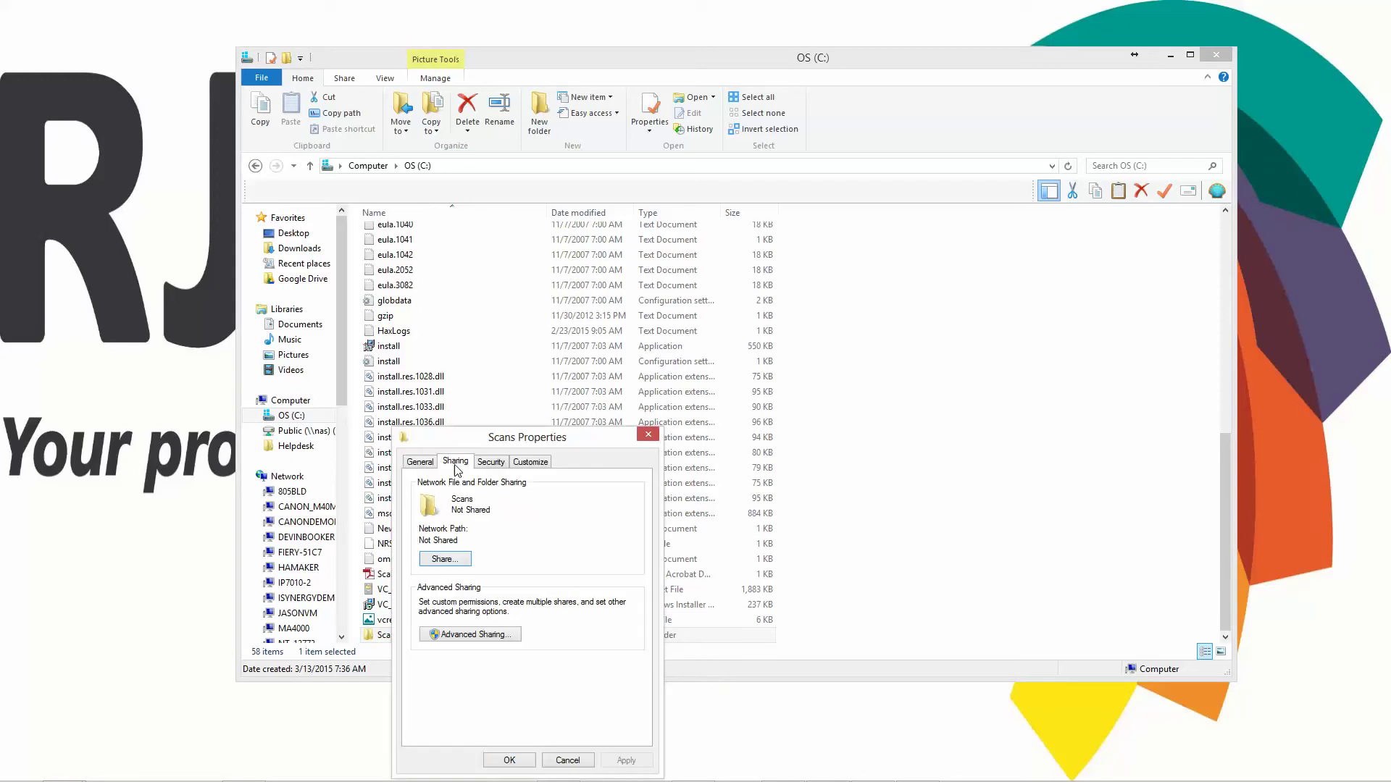
left_click(441, 561)
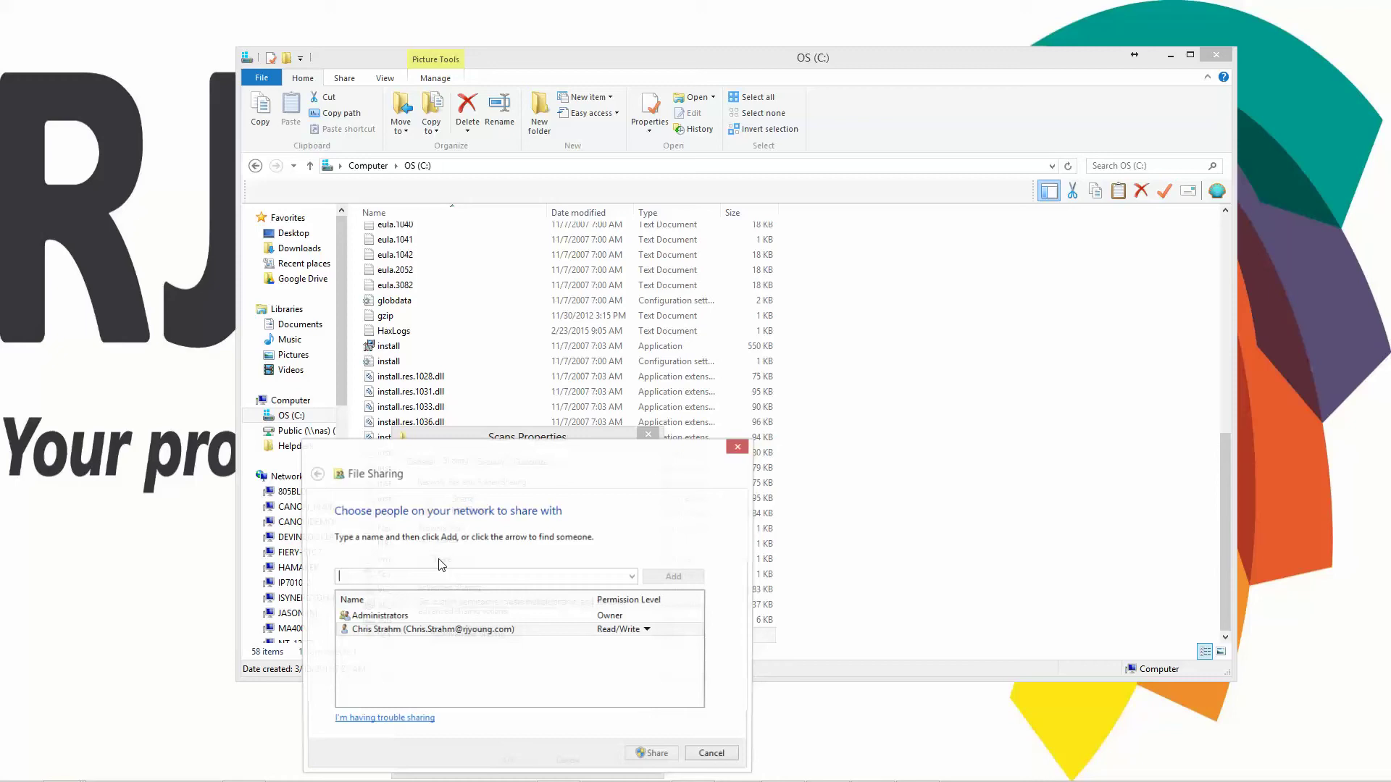
left_click(633, 580)
left_click(360, 594)
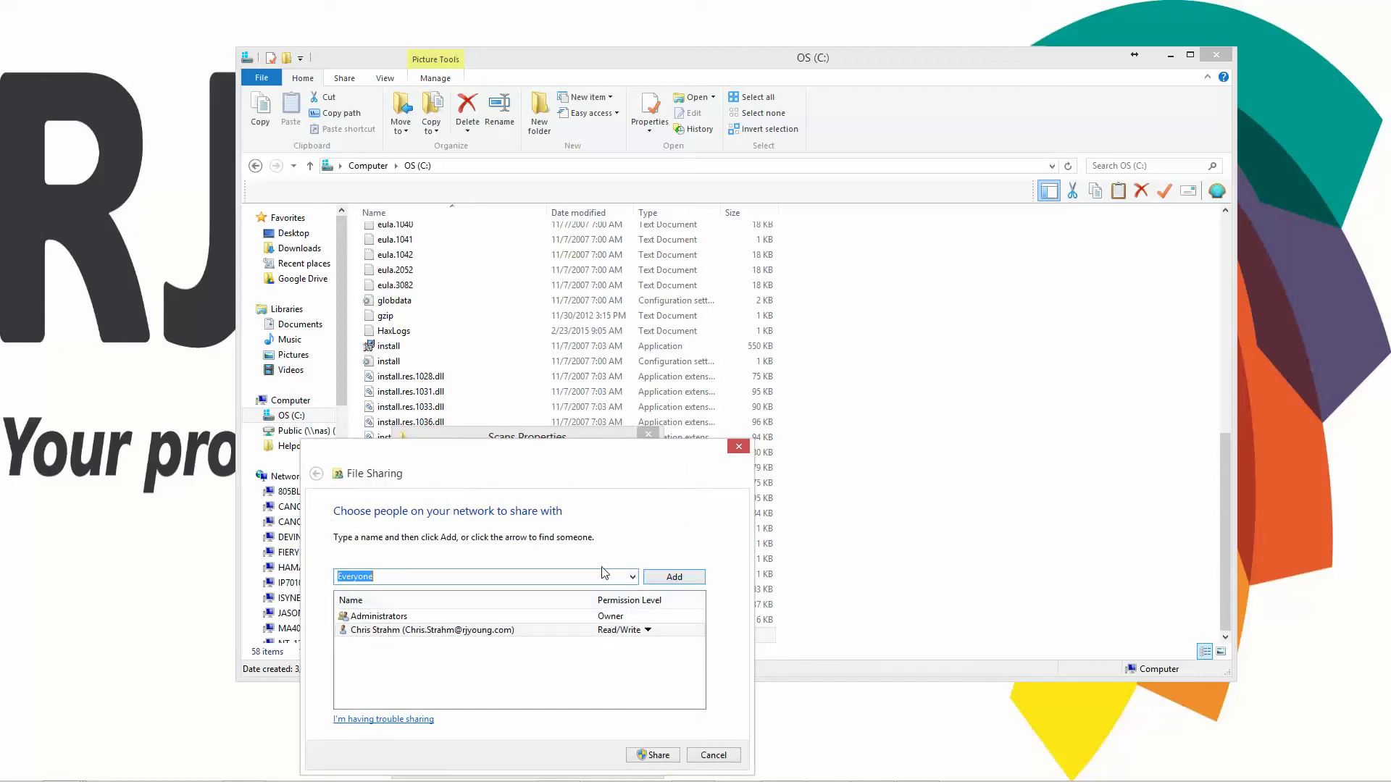
left_click(675, 576)
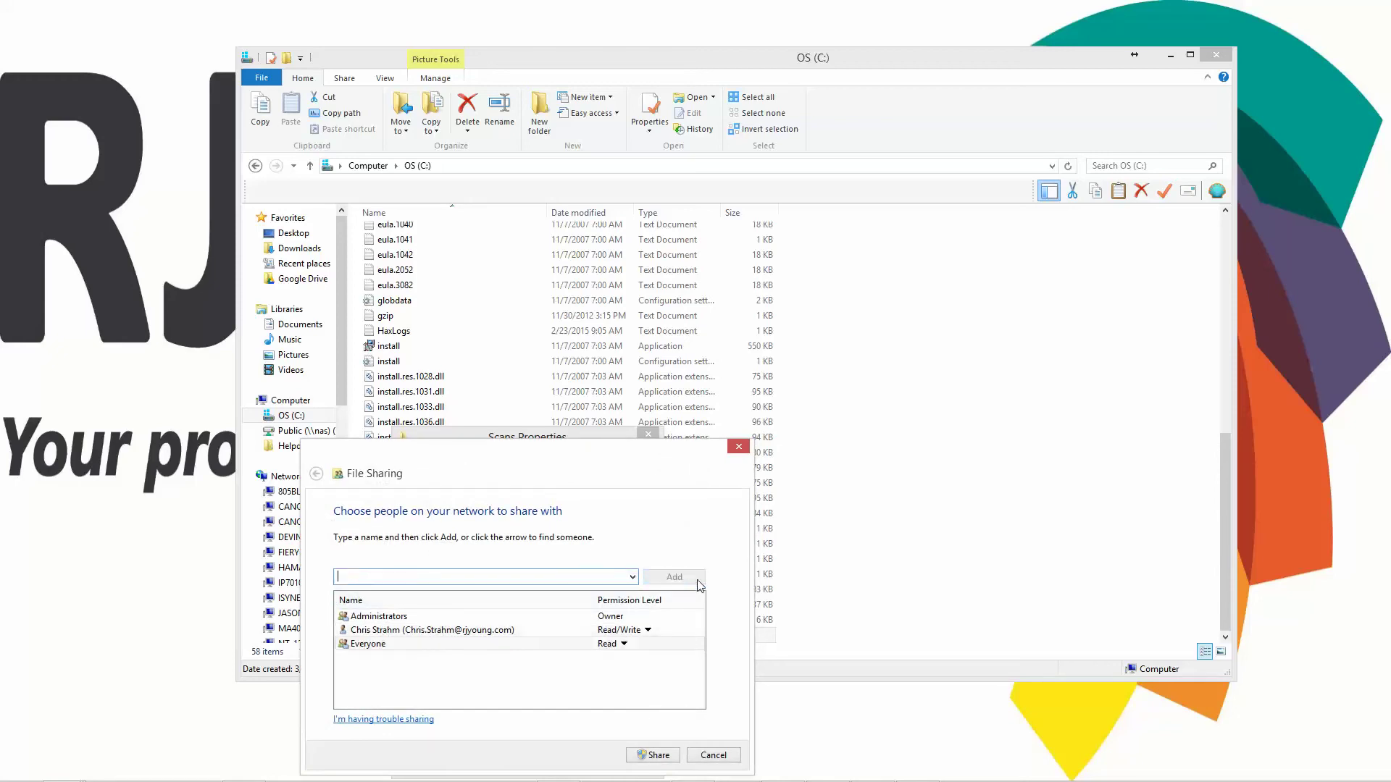
left_click(624, 644)
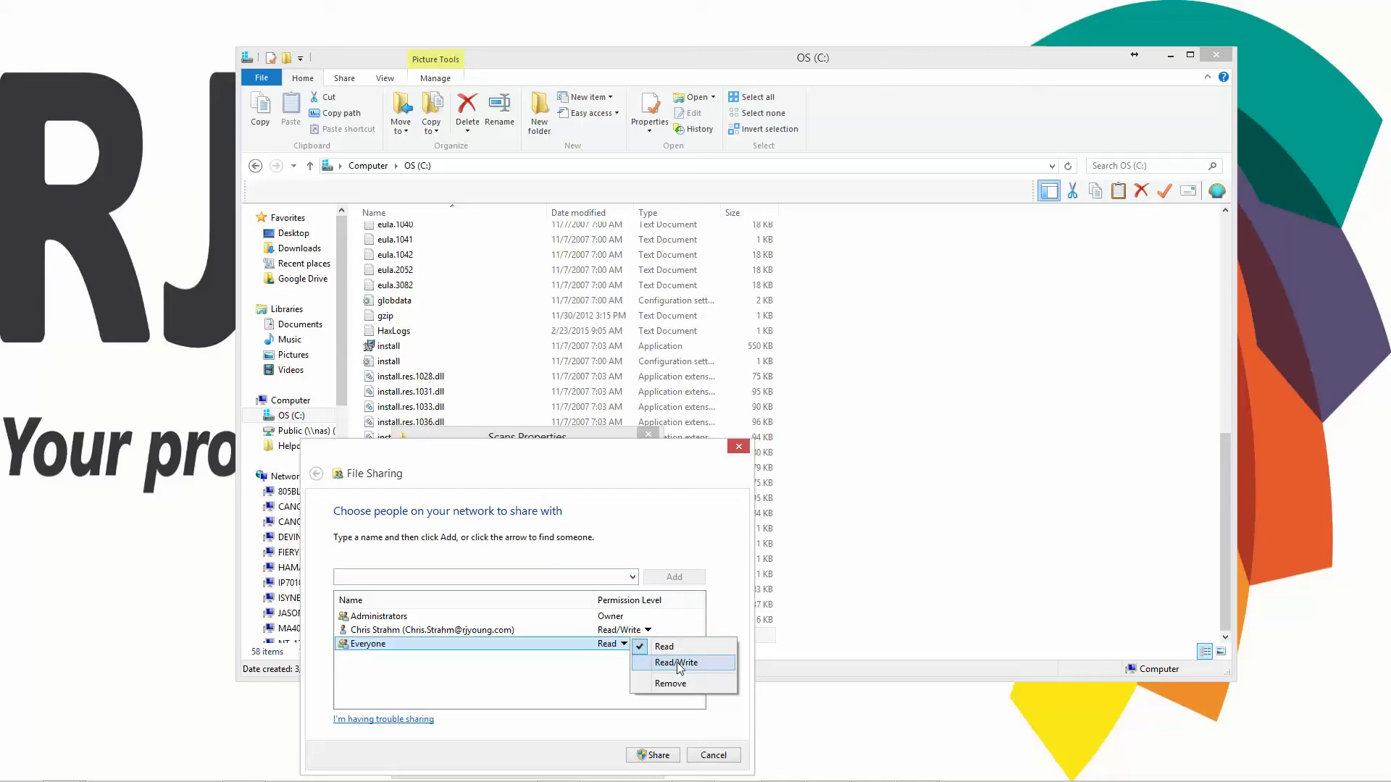
left_click(676, 665)
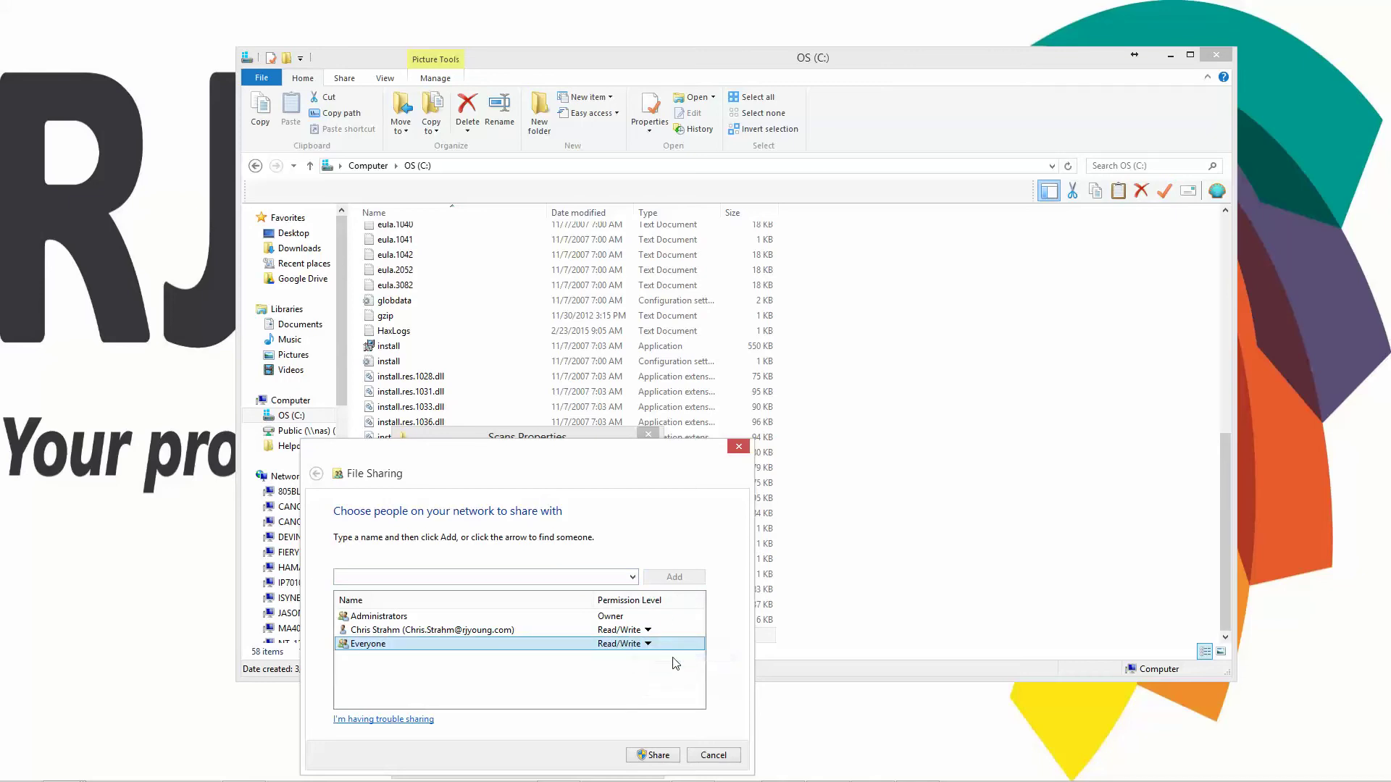
left_click(658, 758)
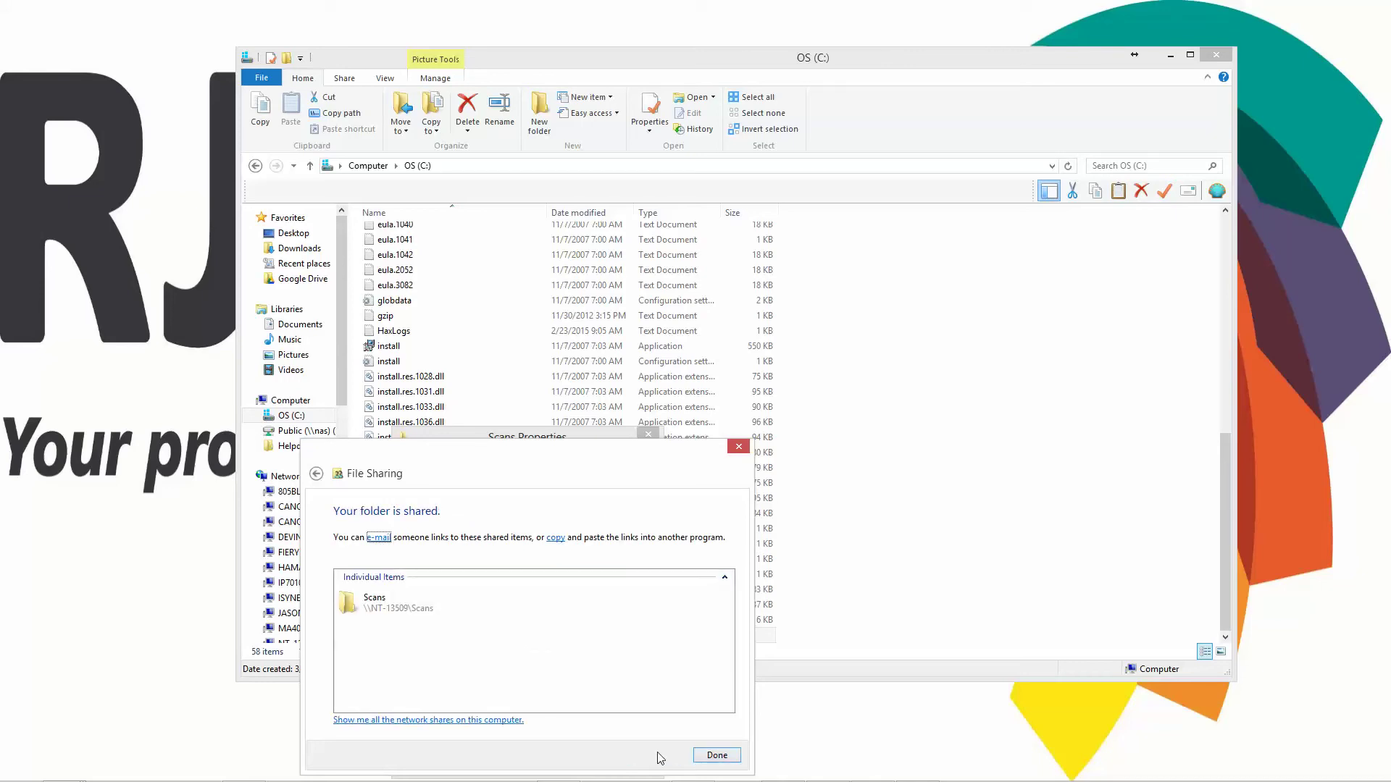
- Copy the Scans network path and close the Scans Properties dialog
left_click(718, 755)
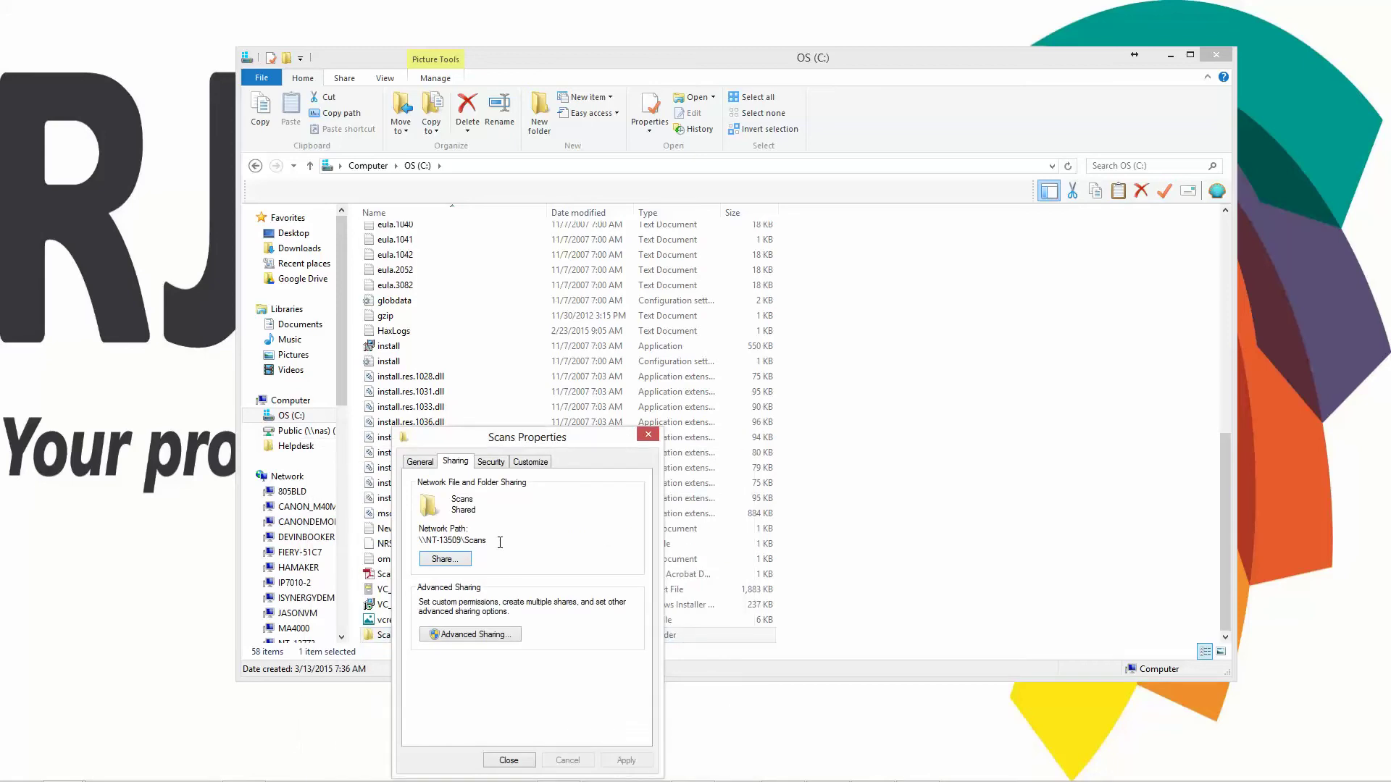
mouse_move(497, 537)
left_mouse_down()
mouse_move(410, 539)
mouse_move(459, 539)
mouse_move(440, 542)
left_mouse_up()
right_click(444, 540)
left_click(510, 587)
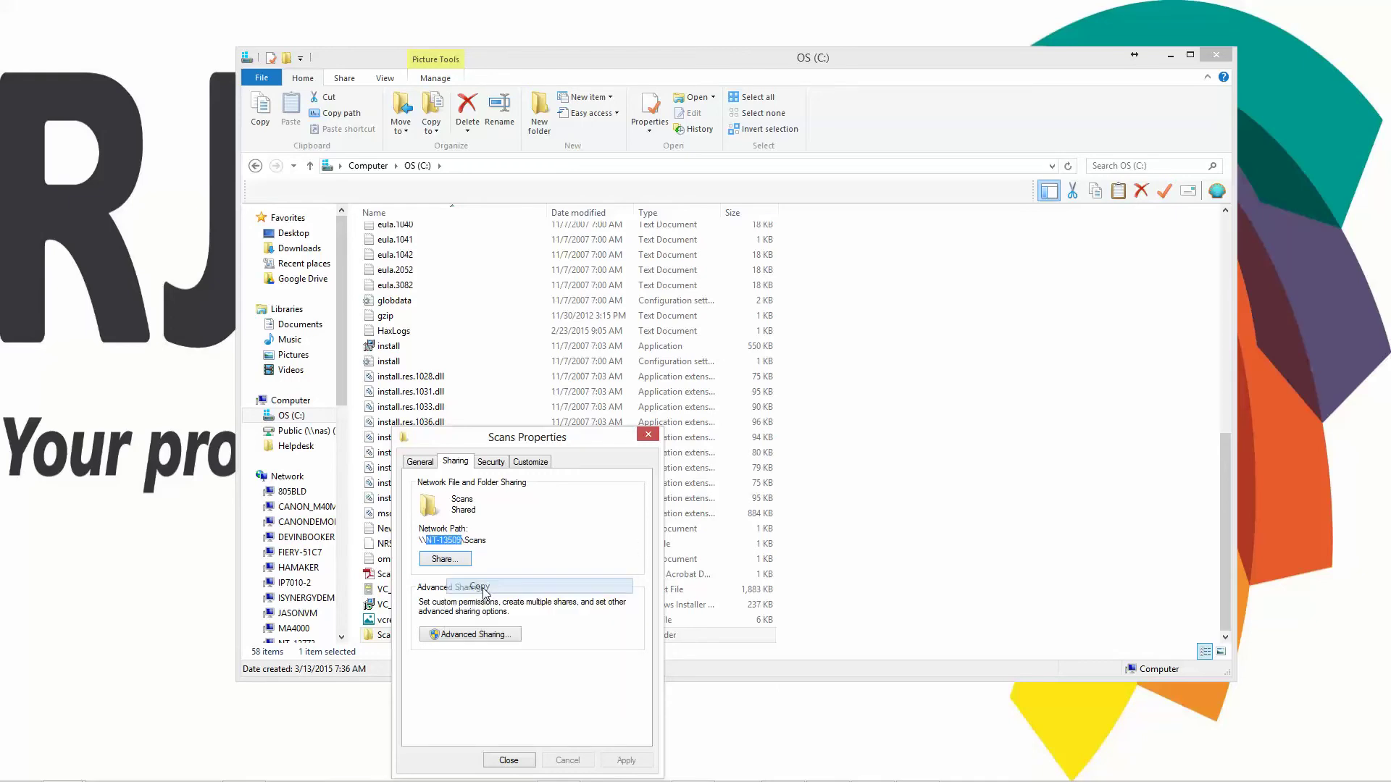
left_click(514, 760)
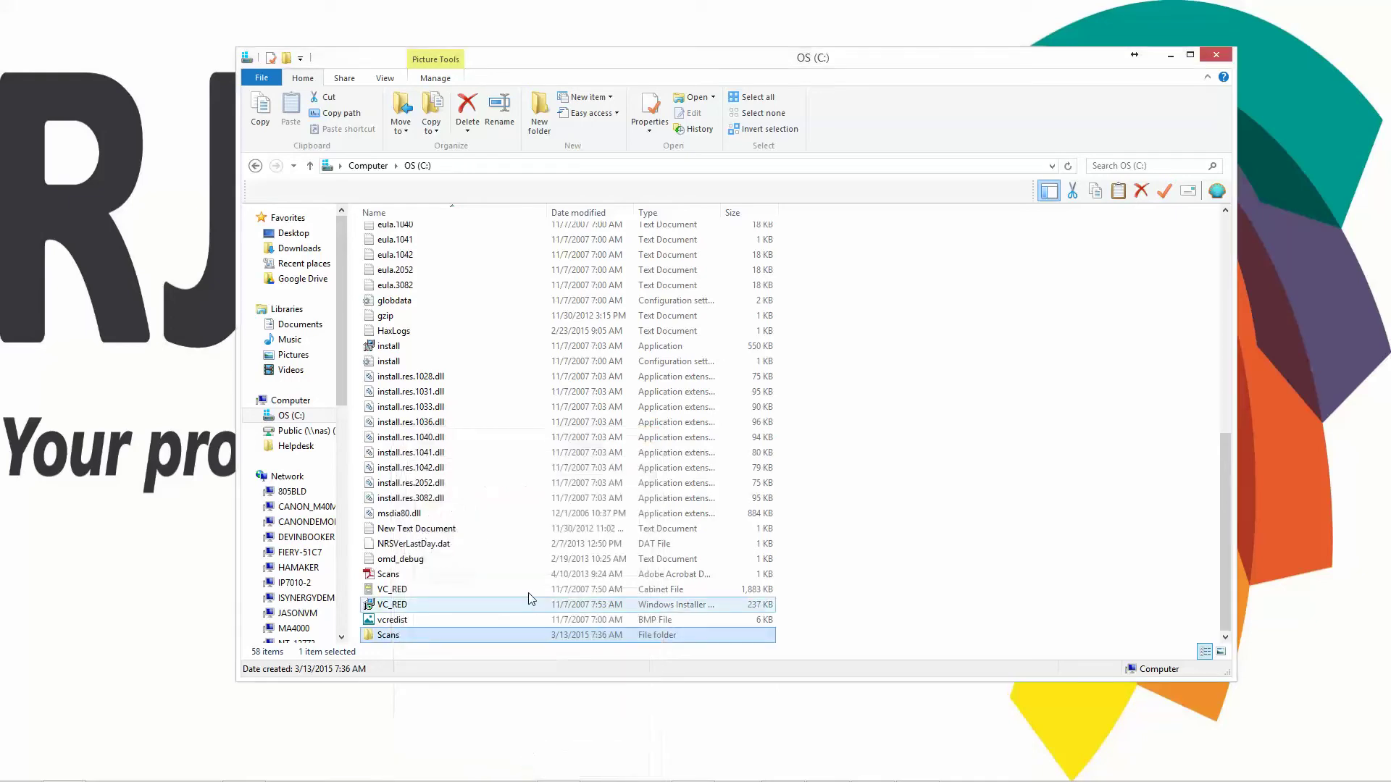
- Create a Scans shortcut, move it onto the desktop, and test-open it
right_click(394, 640)
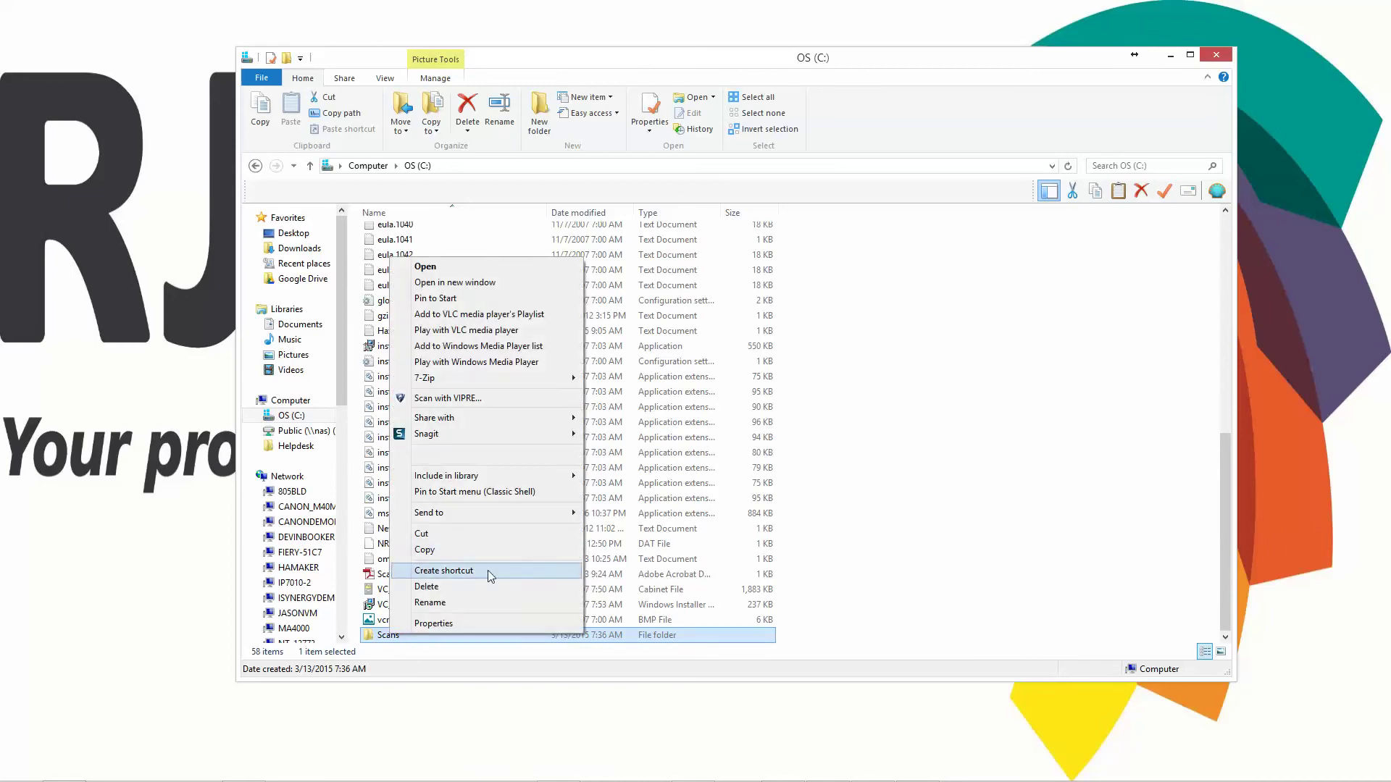
left_click(448, 572)
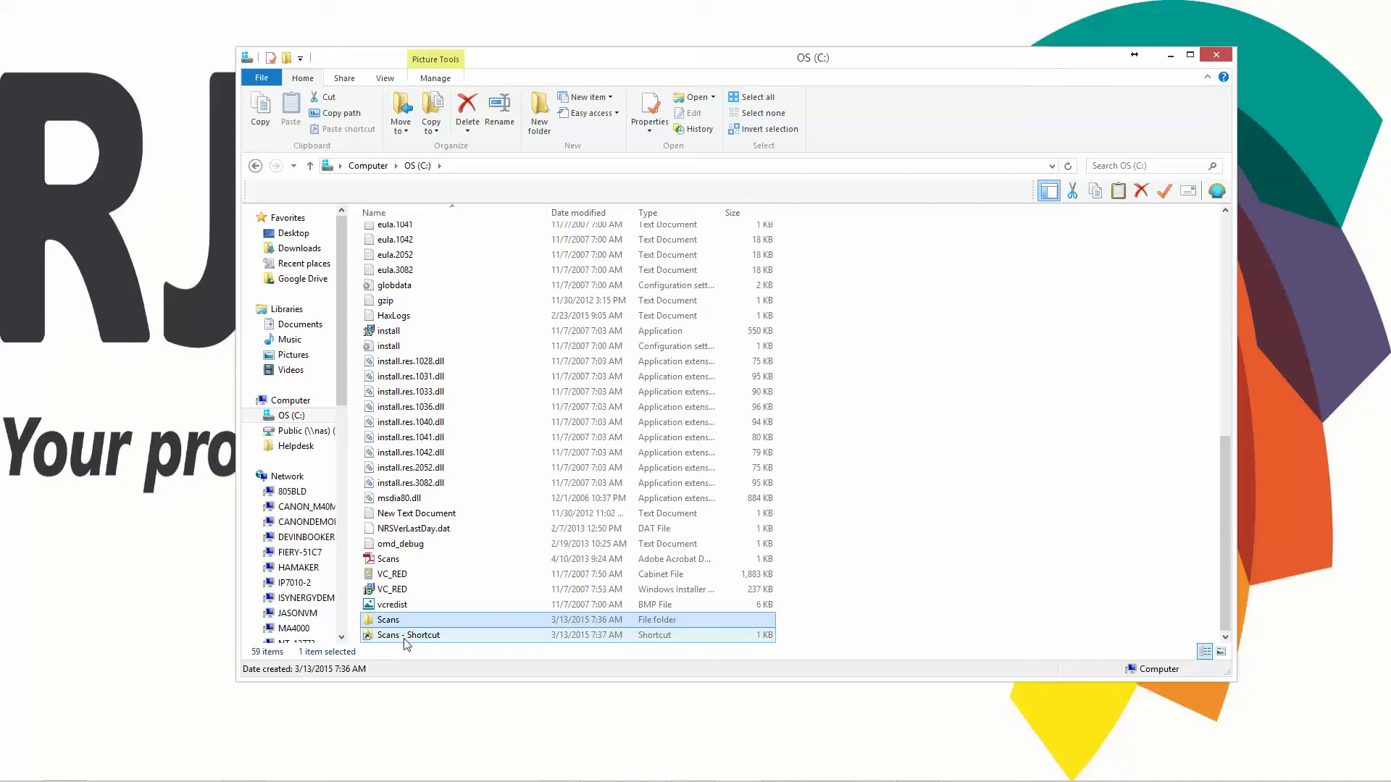
left_click_drag(413, 635, 55, 132)
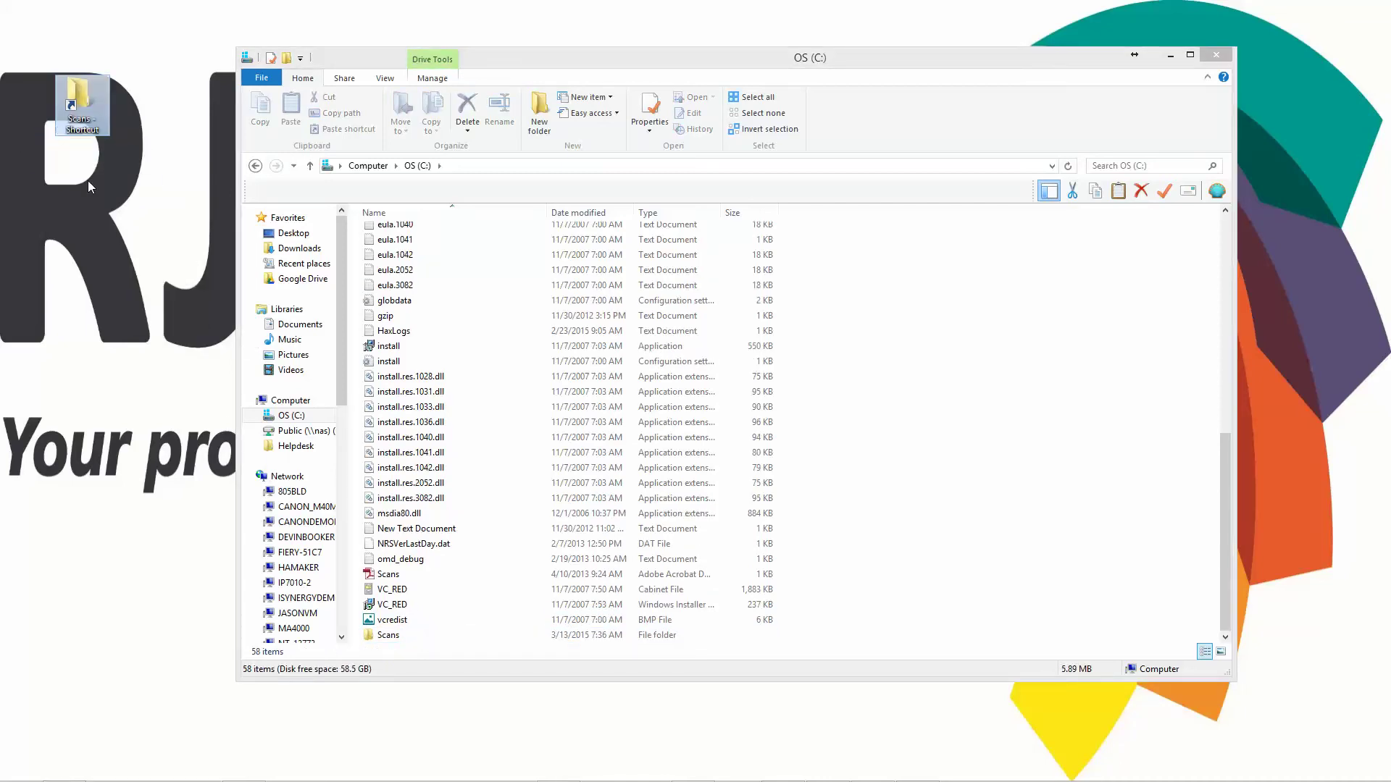
double_click(78, 103)
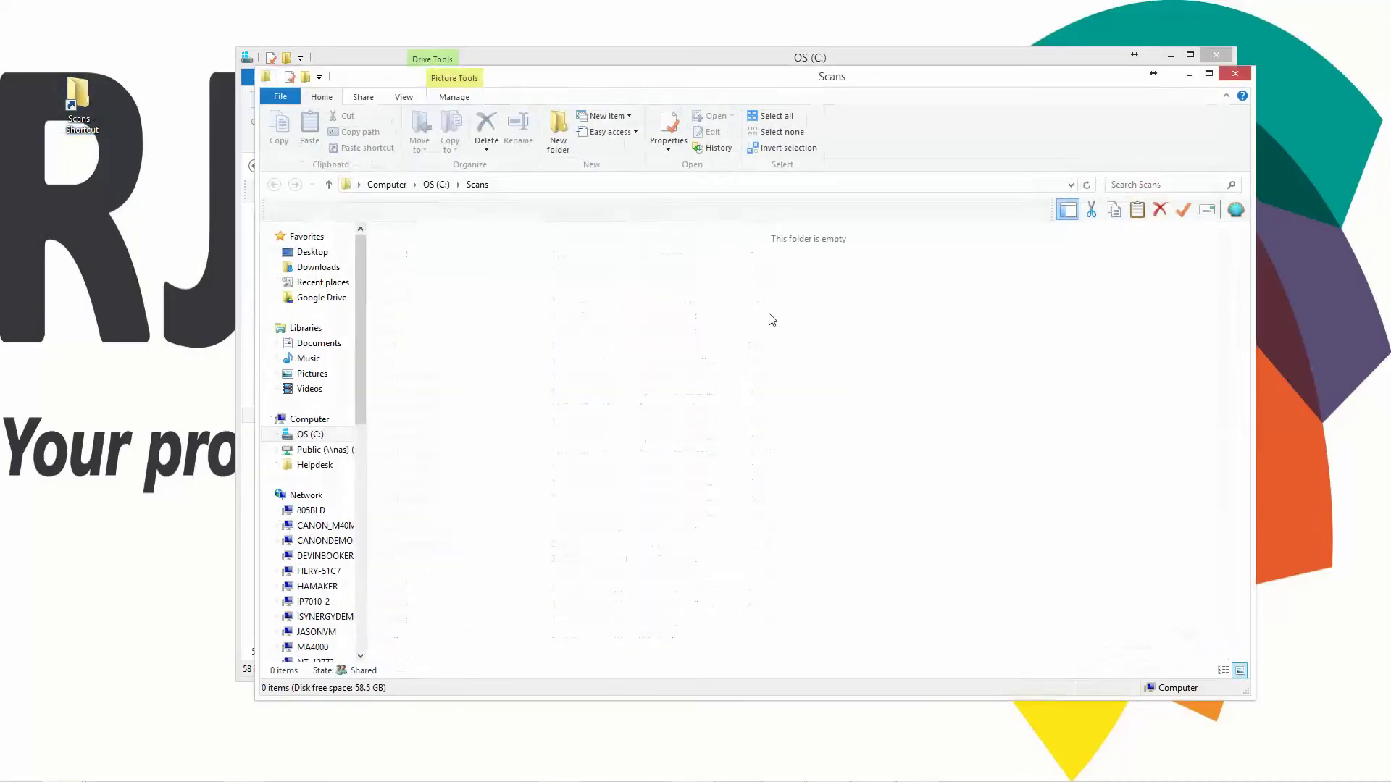
left_click(1235, 77)
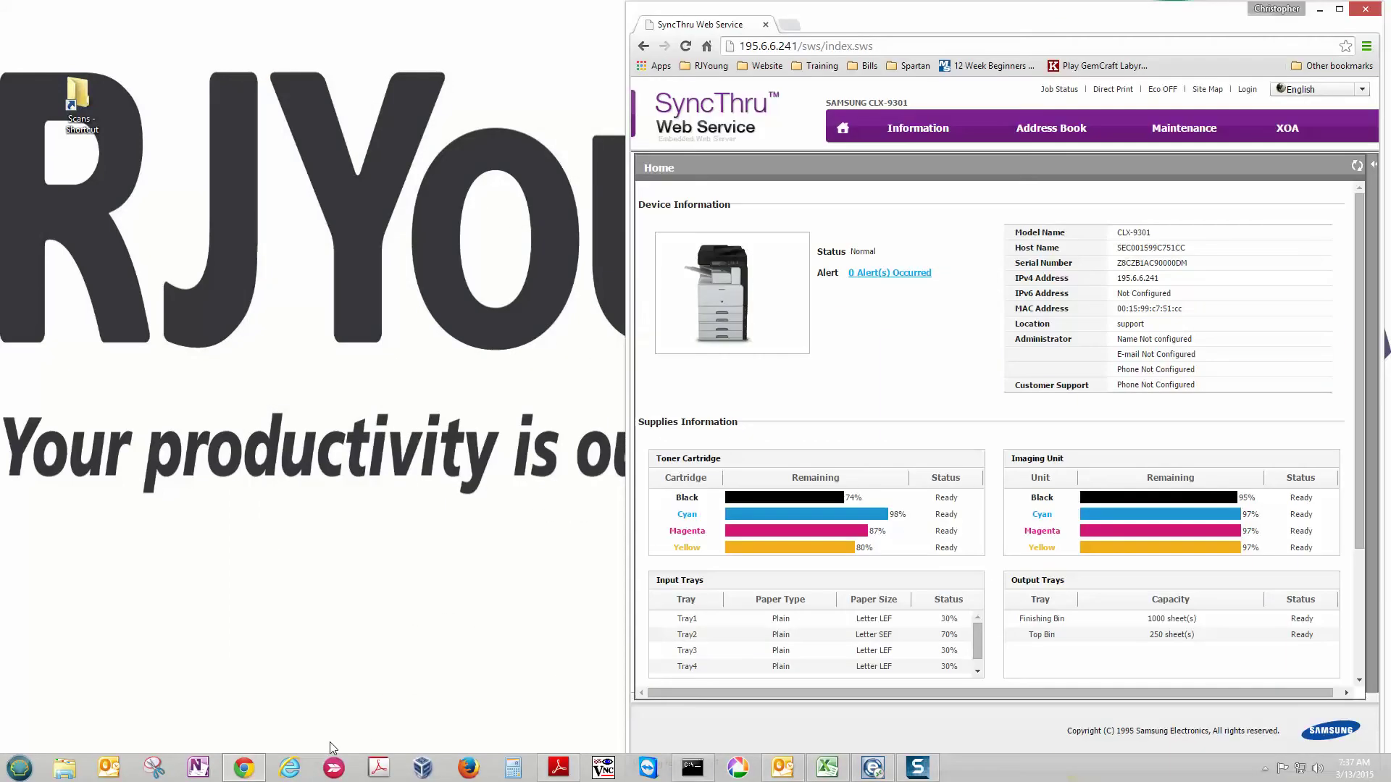
- Bring up the printer's SyncThru page in Chrome and open the Login prompt
left_click(245, 769)
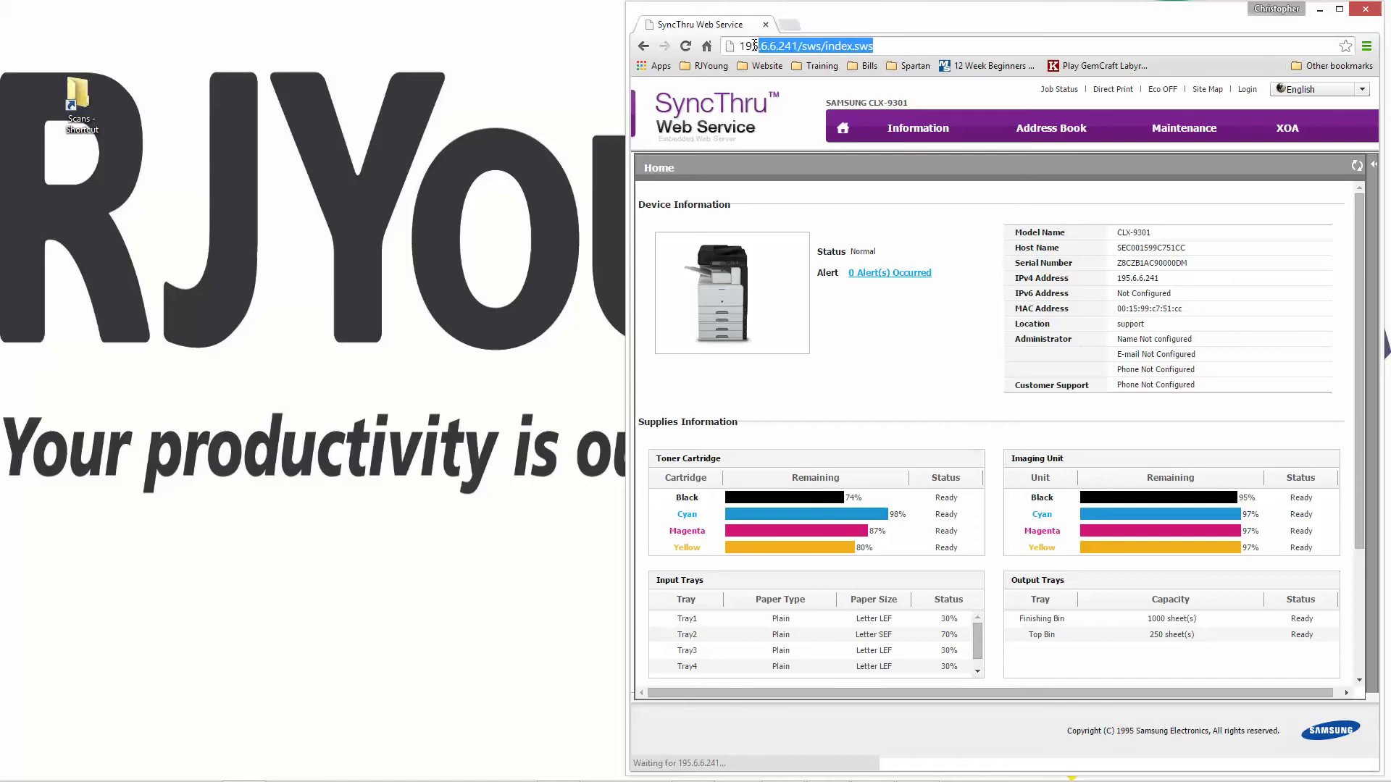
left_click_drag(859, 45, 739, 48)
left_click(895, 46)
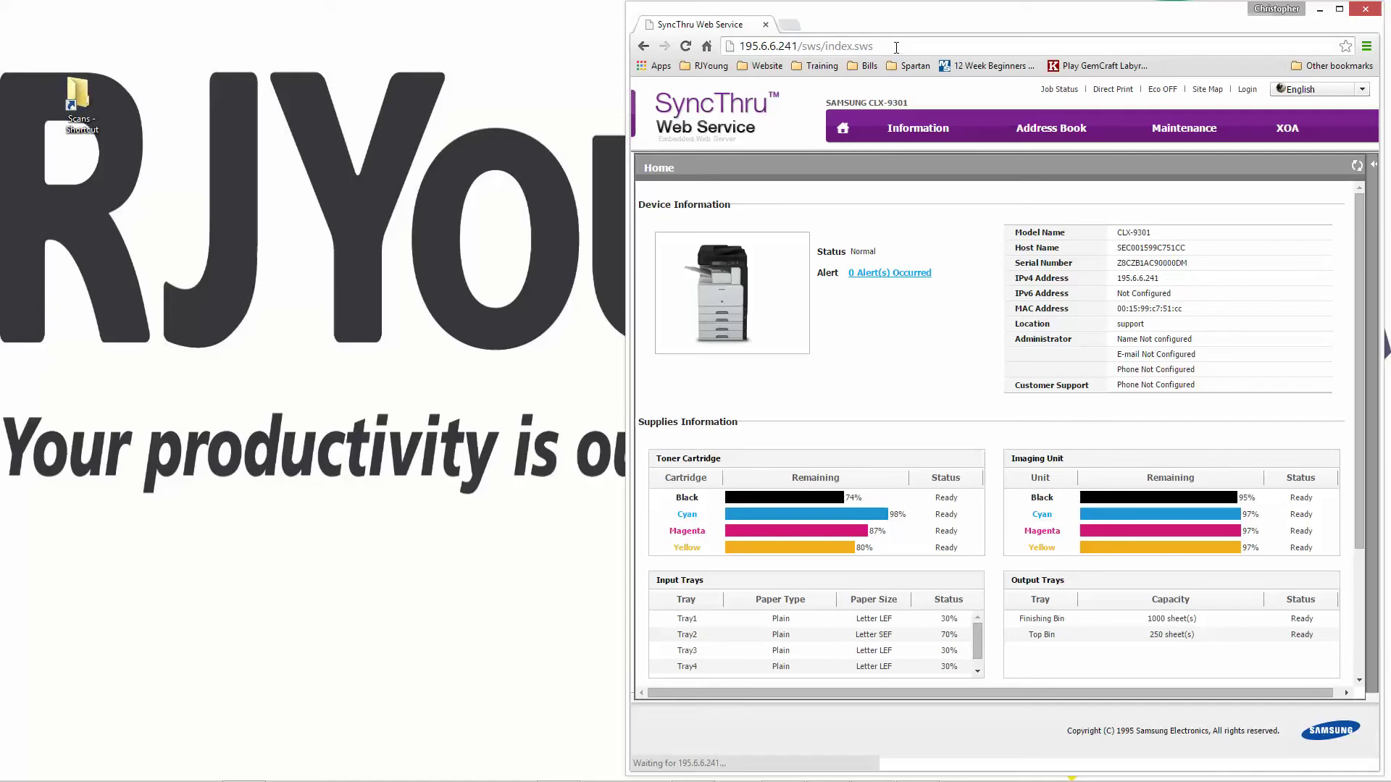
left_click(1251, 97)
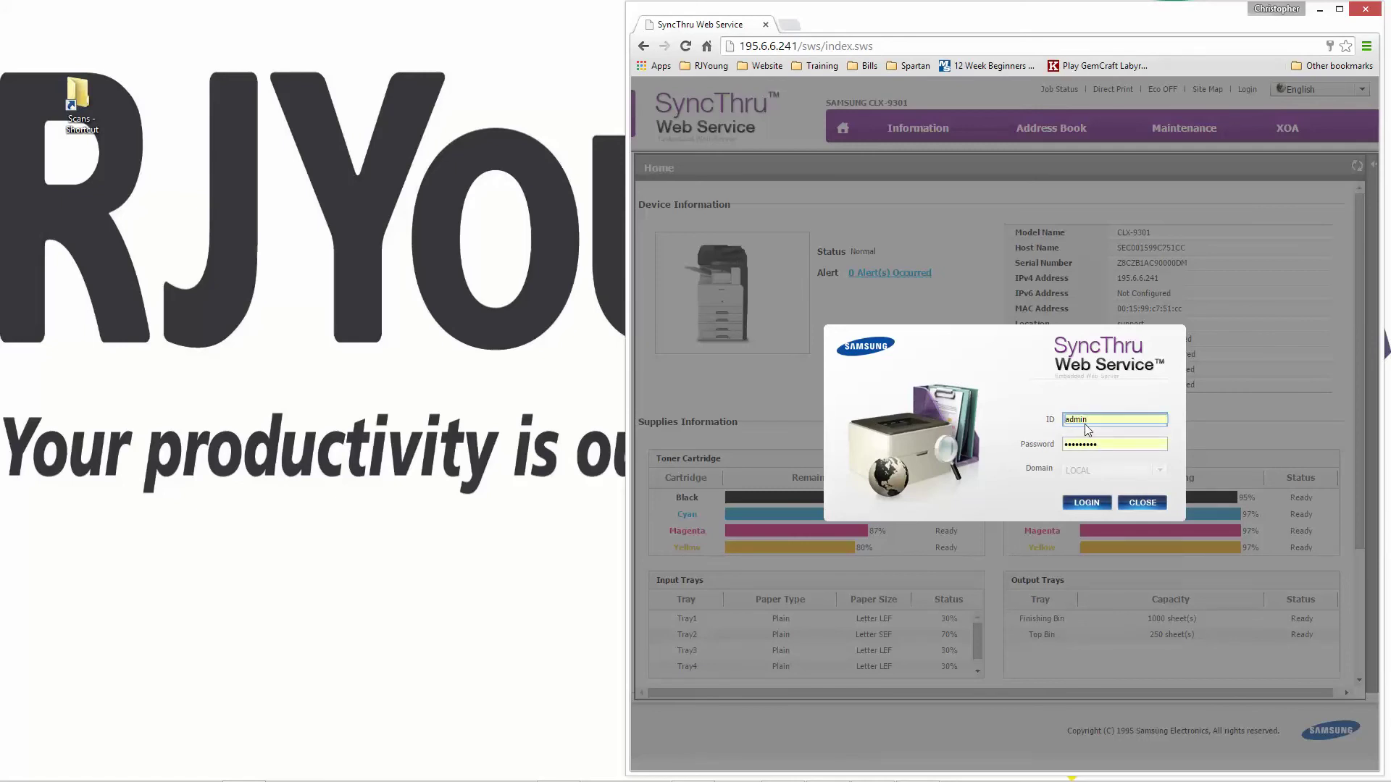
- Sign in to SyncThru with the admin ID and its password
left_click(1100, 419)
left_click(1113, 445)
left_click(1088, 502)
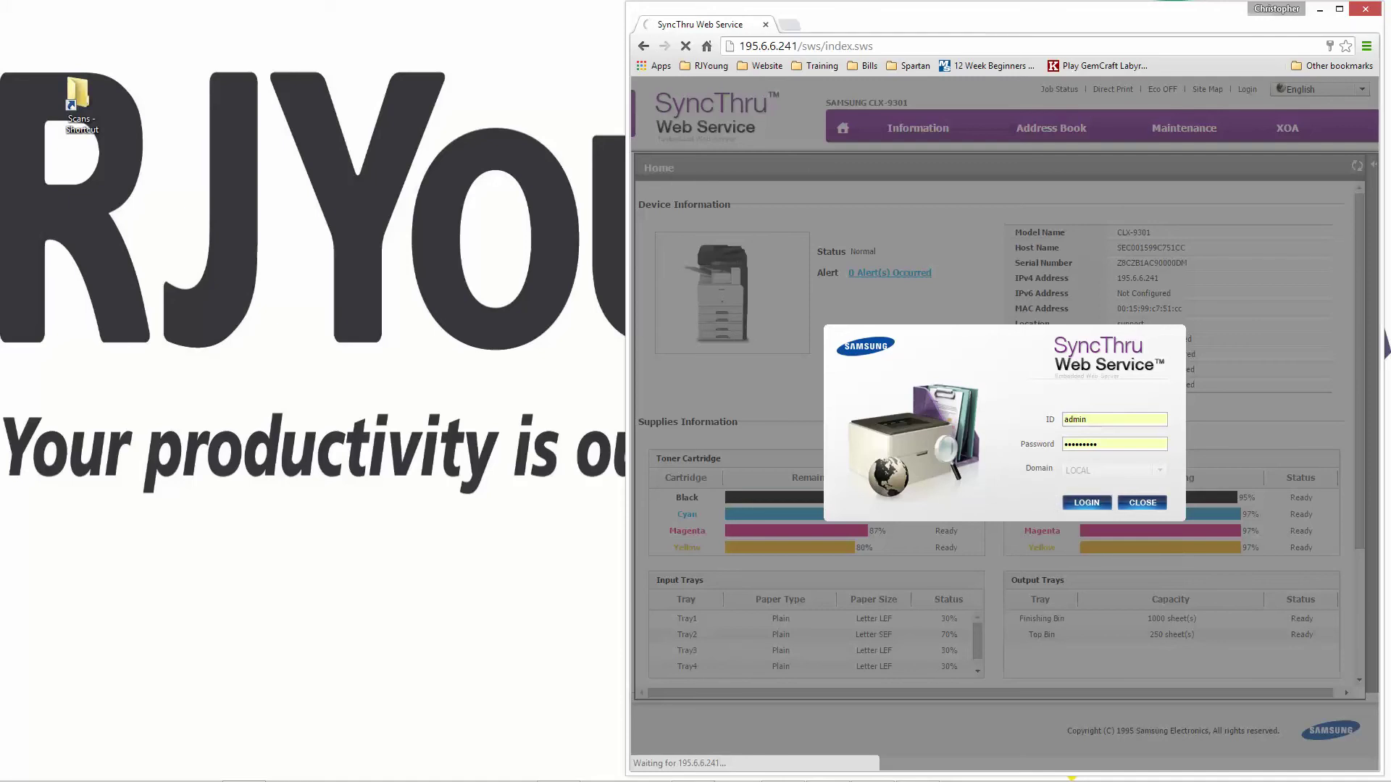
left_click(1086, 502)
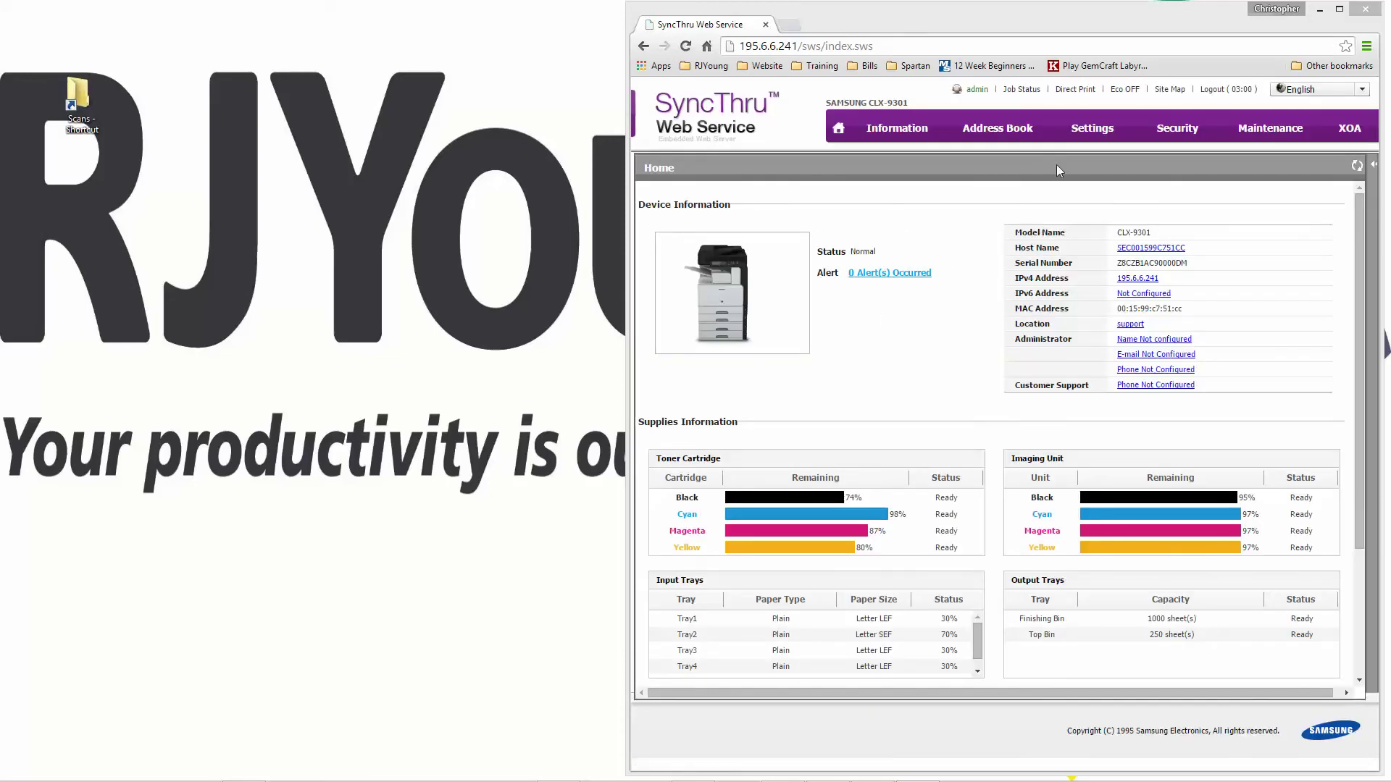
- Switch to the Address Book tab to show the Individual Address Book
left_click(1000, 132)
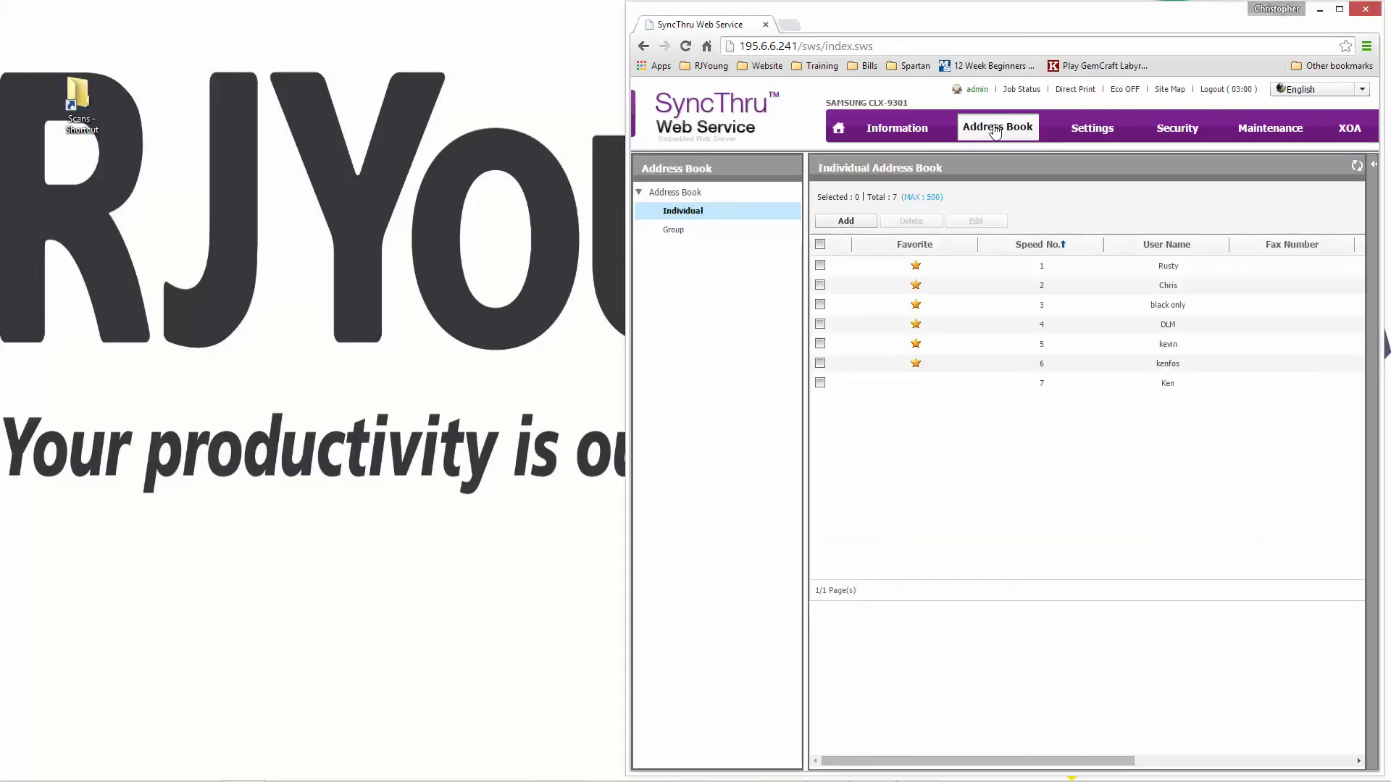
- Add a new address-book entry and enter the name 'Test'
left_click(840, 224)
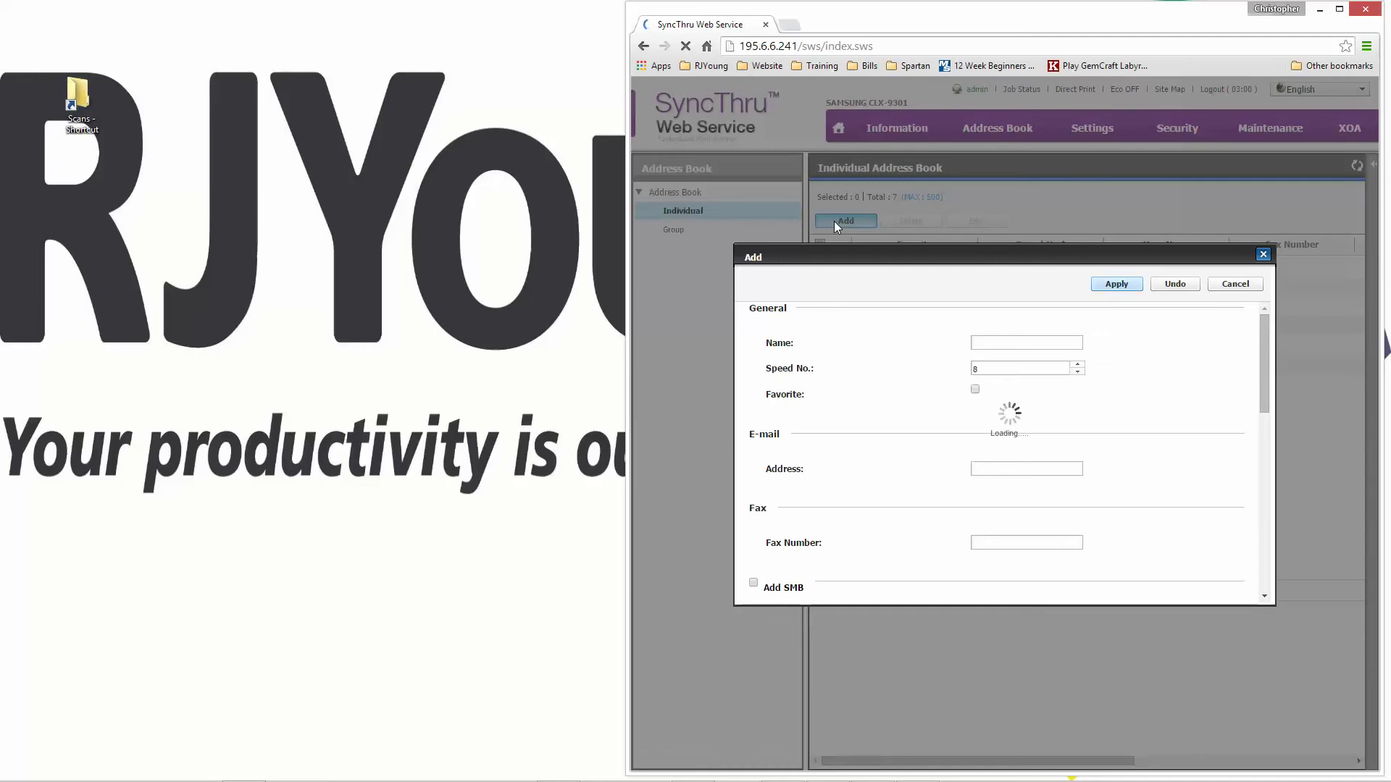
left_click(988, 343)
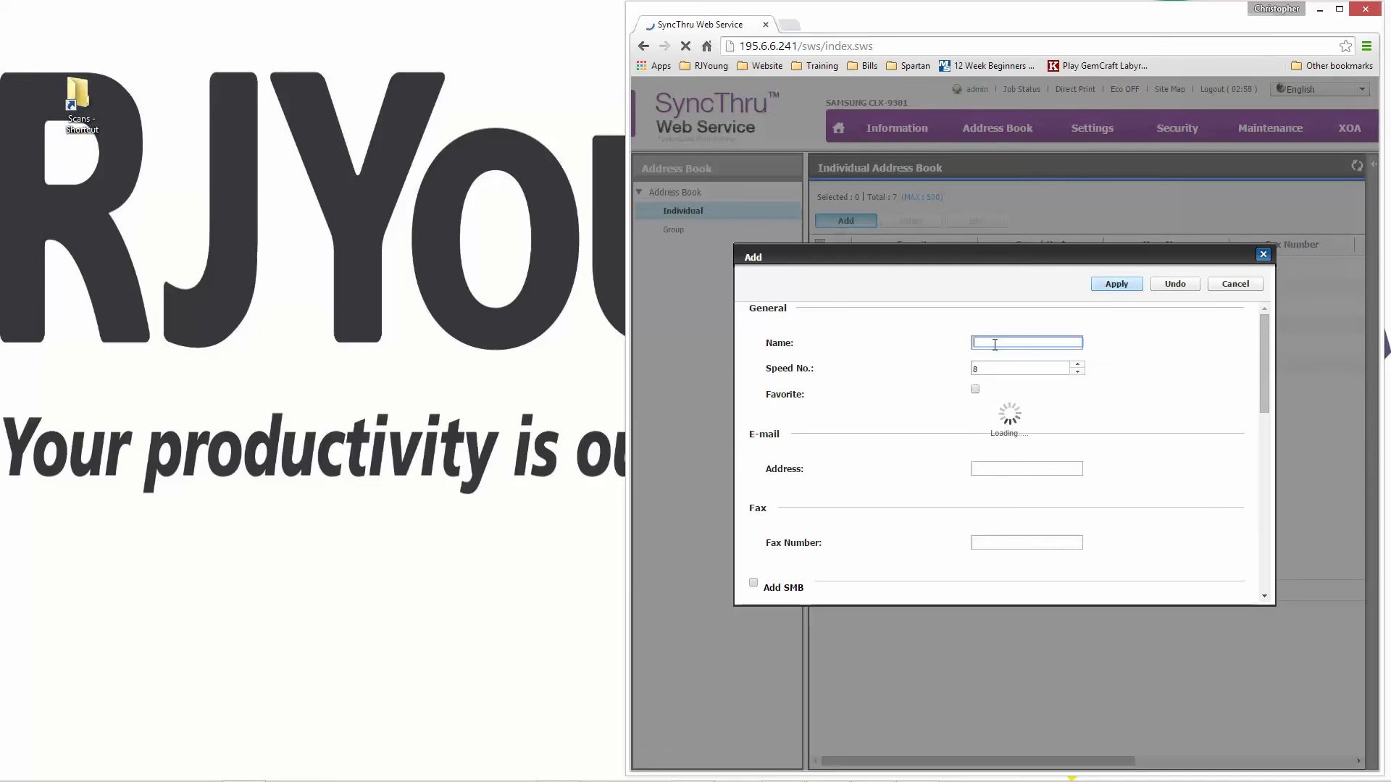
type("Test")
left_click_drag(1263, 377, 1272, 436)
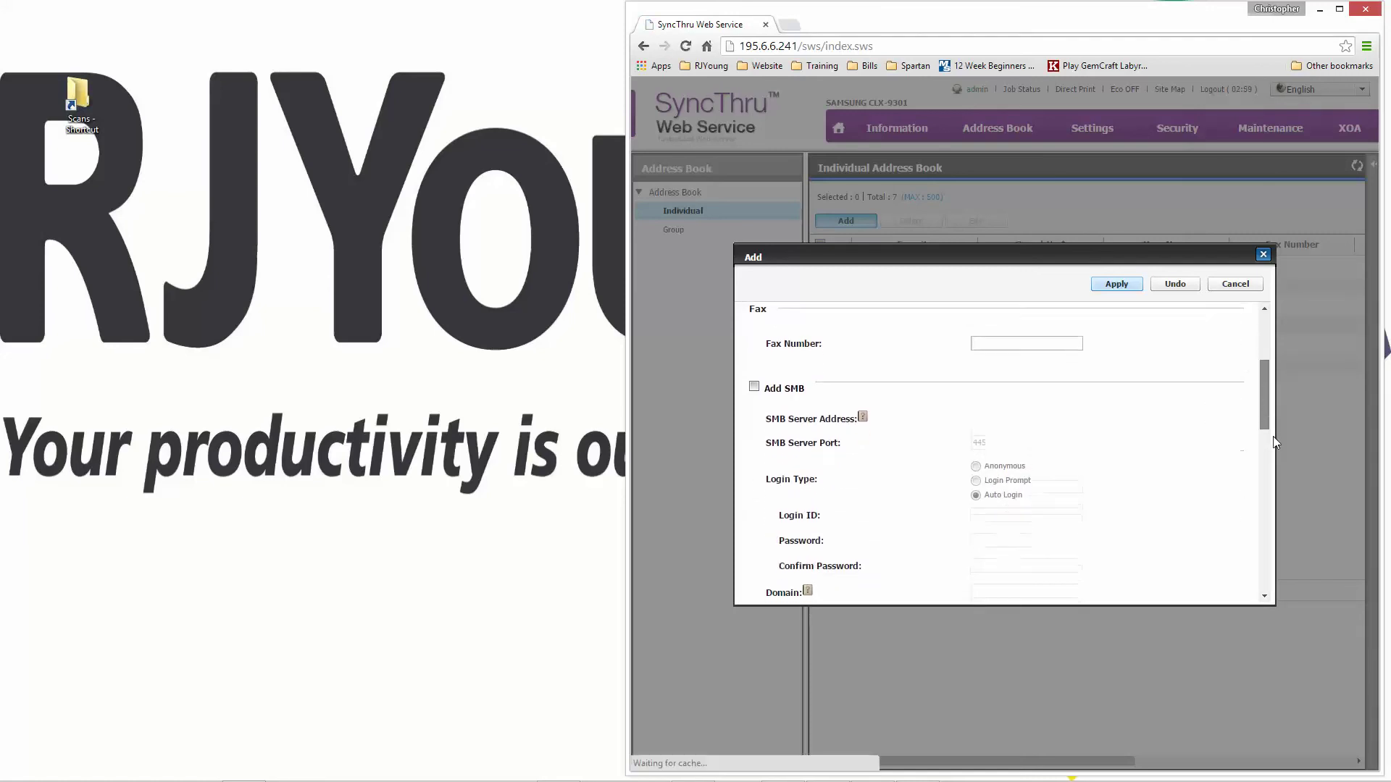
- Enable Add SMB and enter server address NT-13509 on port 445
left_click(754, 389)
left_click(1001, 416)
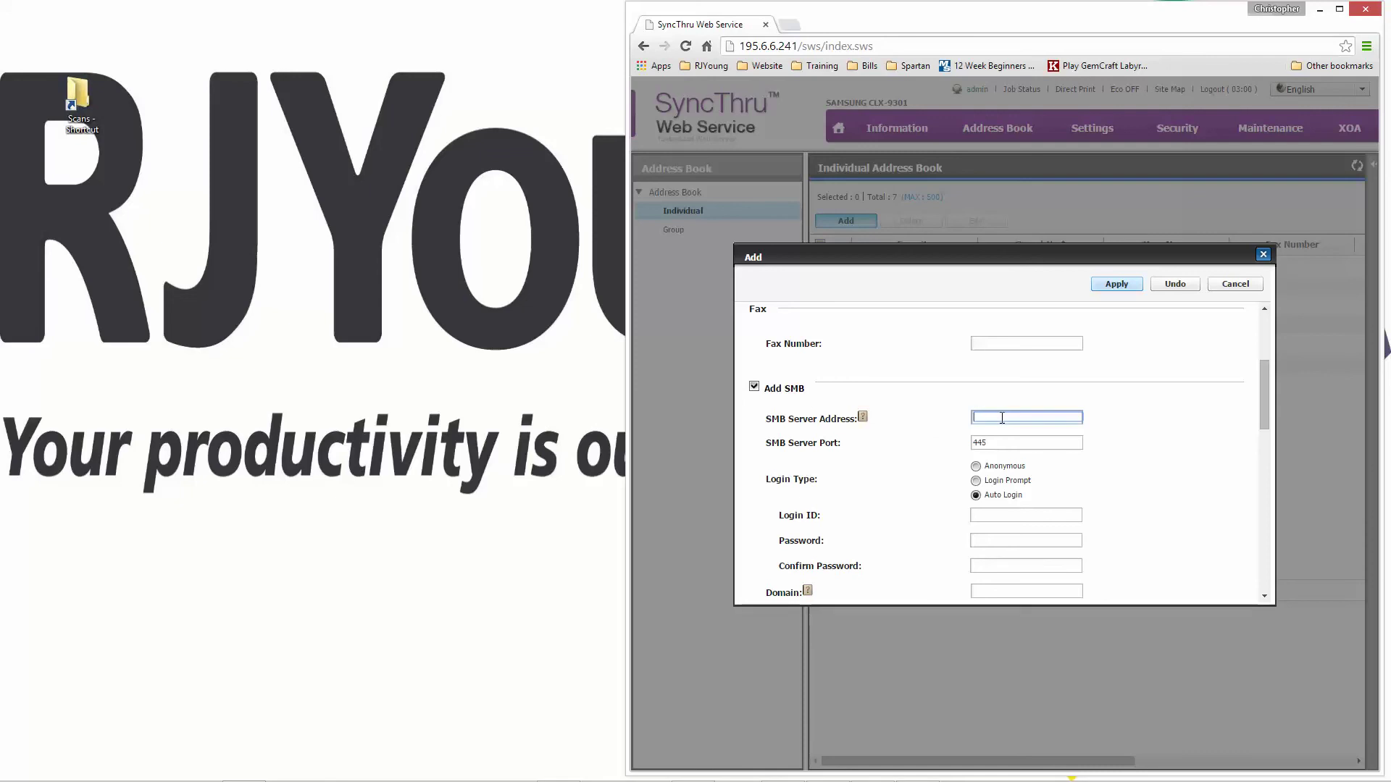
type("NT-13509")
double_click(989, 417)
scroll(1017, 408, "down", 3)
scroll(1017, 408, "up", 3)
scroll(1011, 418, "down", 1)
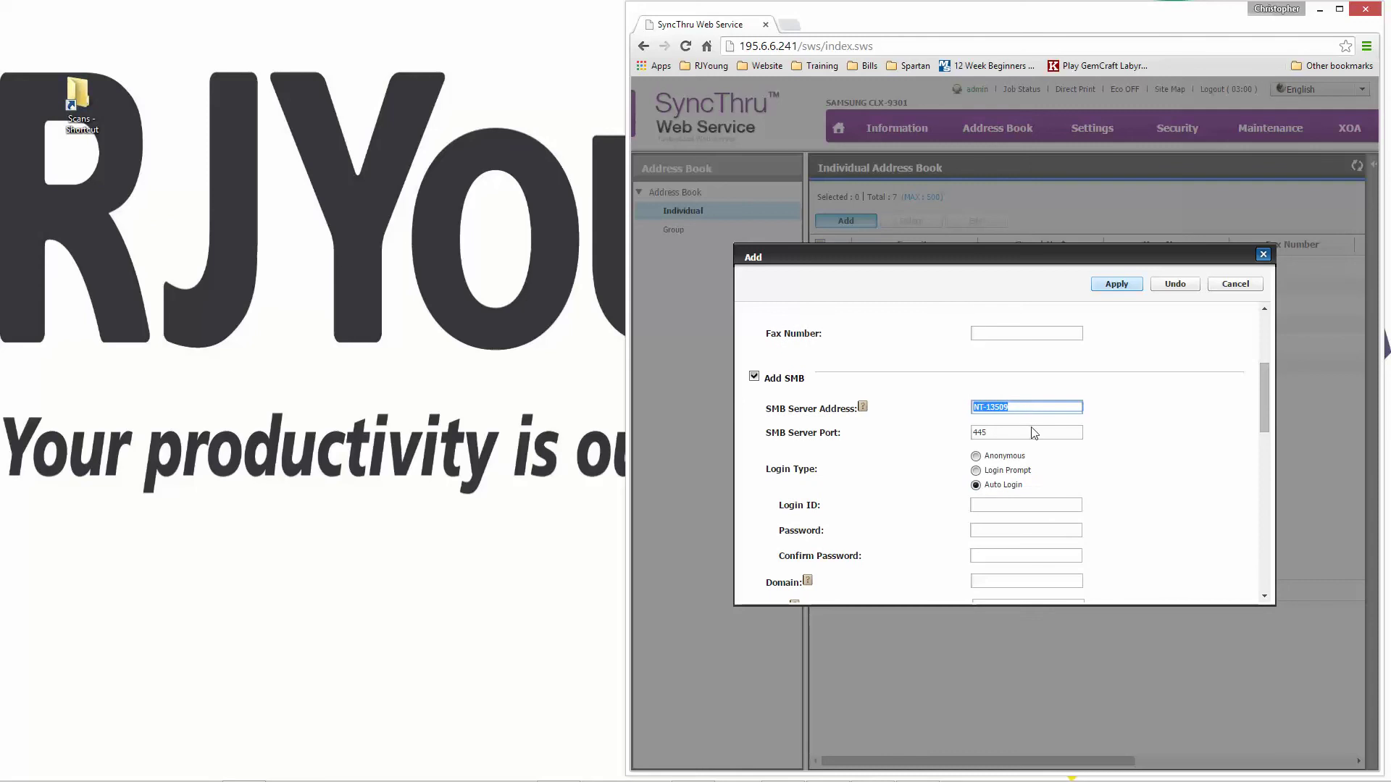
scroll(996, 436, "down", 1)
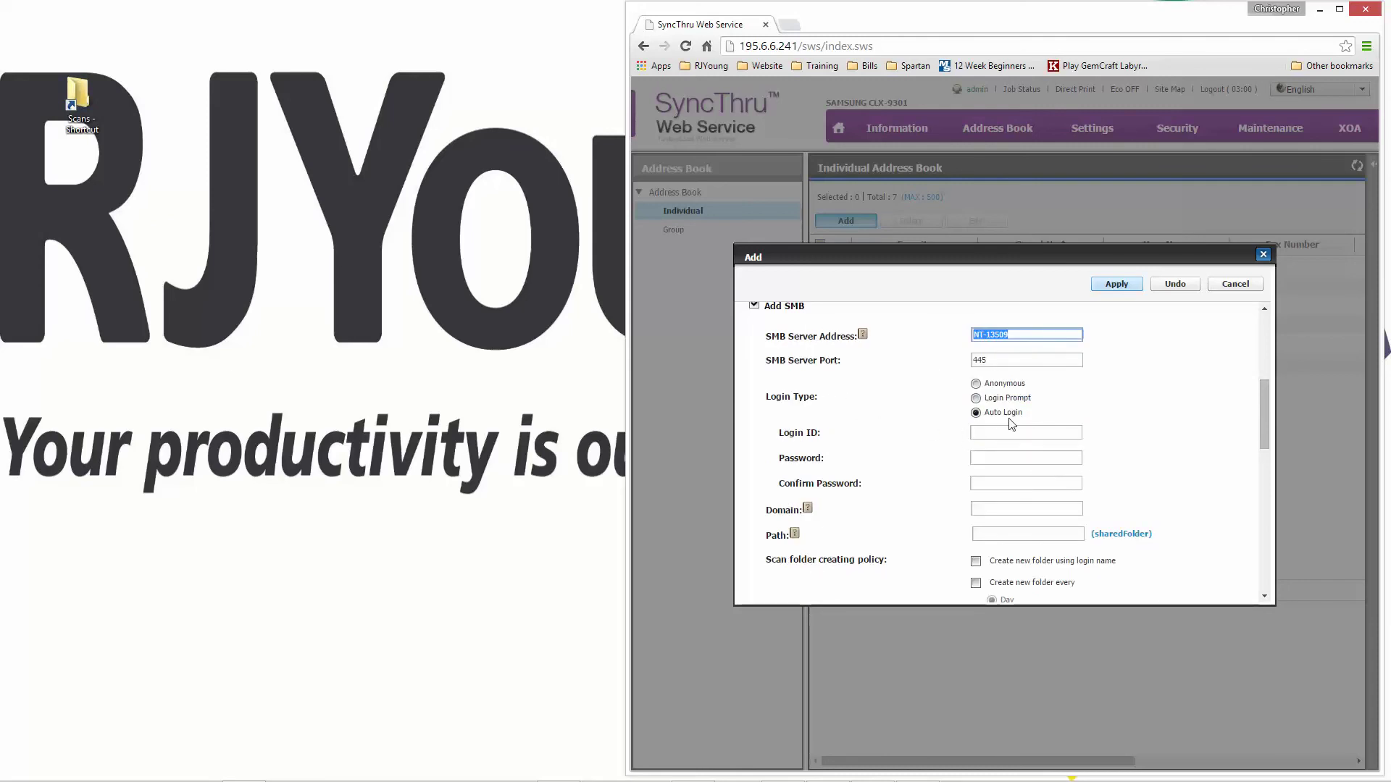
- Fill in the SMB login ID, password and confirmation password
left_click(991, 433)
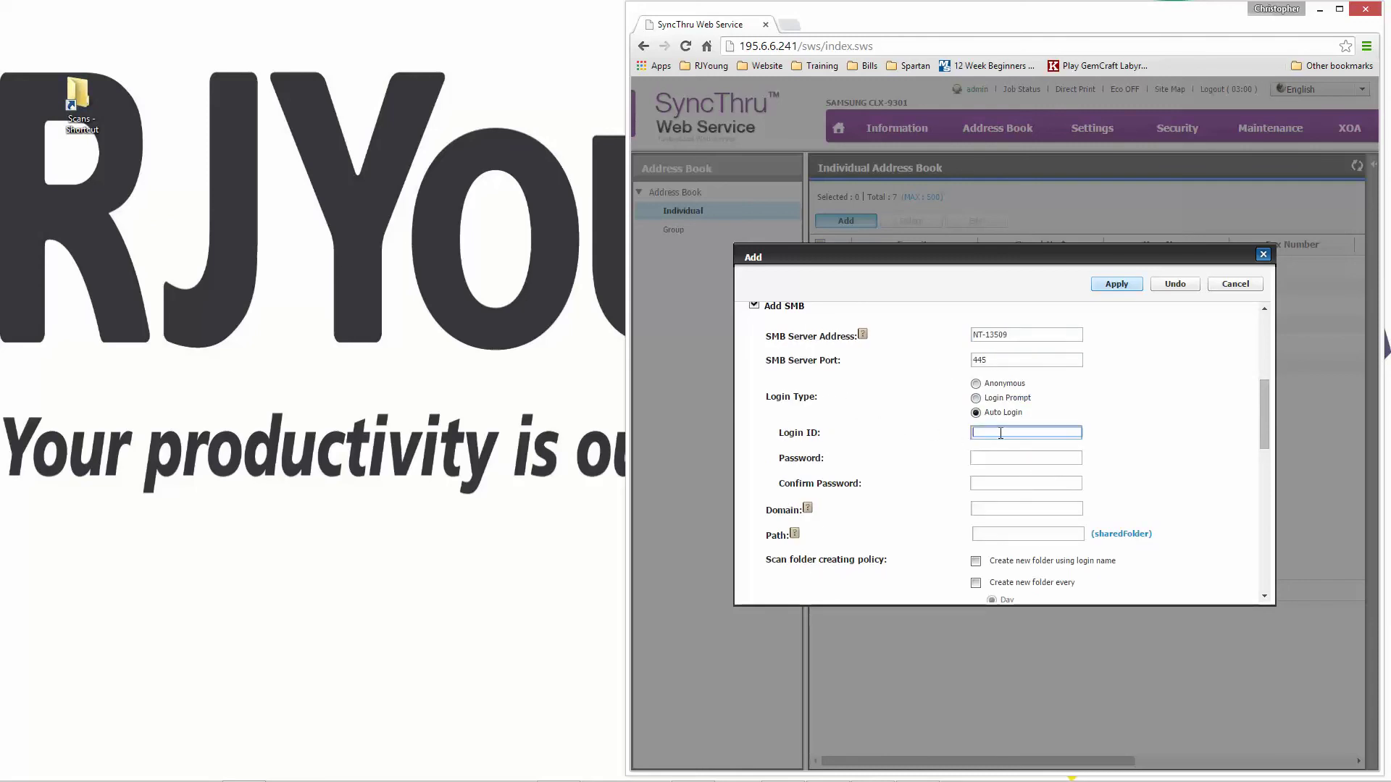
type("rs")
type("tr")
left_click(978, 458)
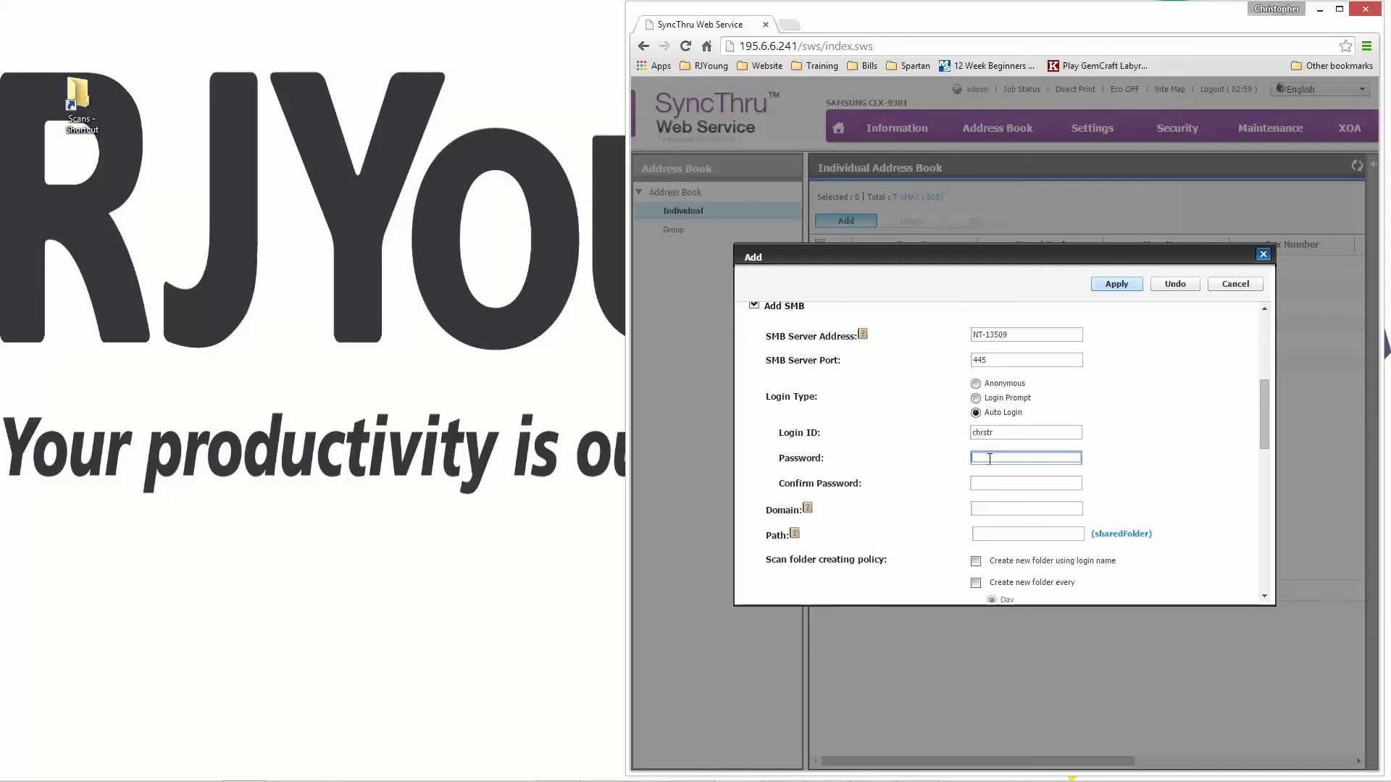
left_click(1007, 484)
type("pa")
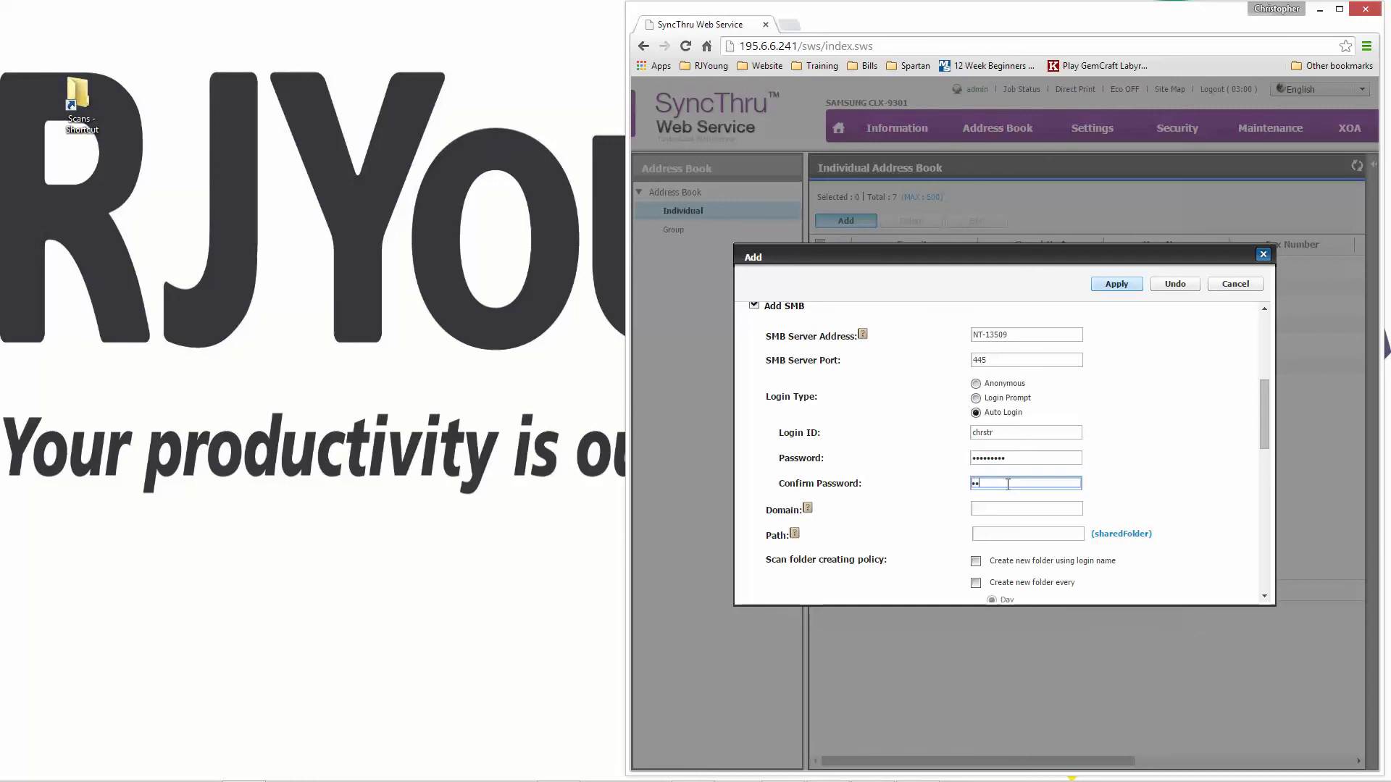
type("ssword")
left_click_drag(1019, 484, 969, 484)
- Enter domain rjy.corp and path Scans, then apply the Test entry
left_click(1005, 509)
type("rjy")
type(".corp")
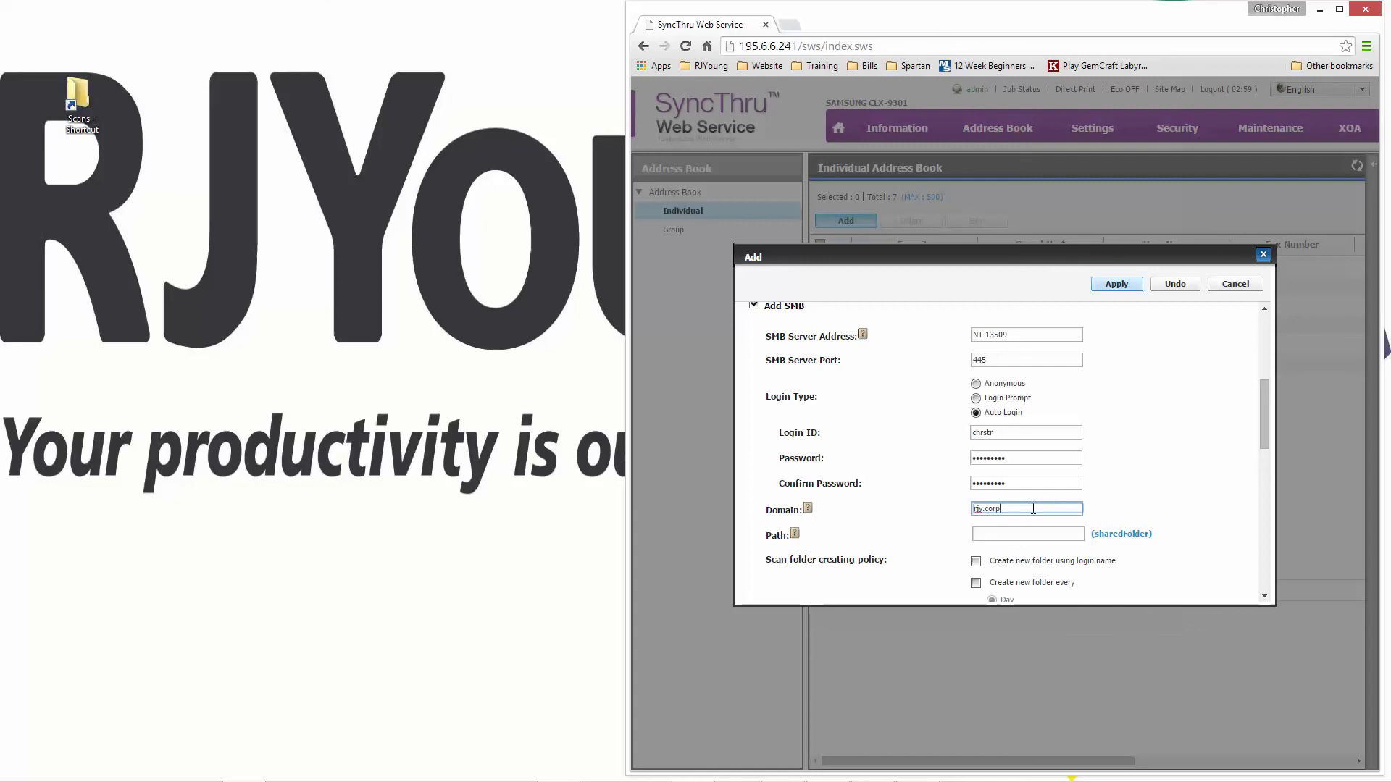
left_click(1027, 531)
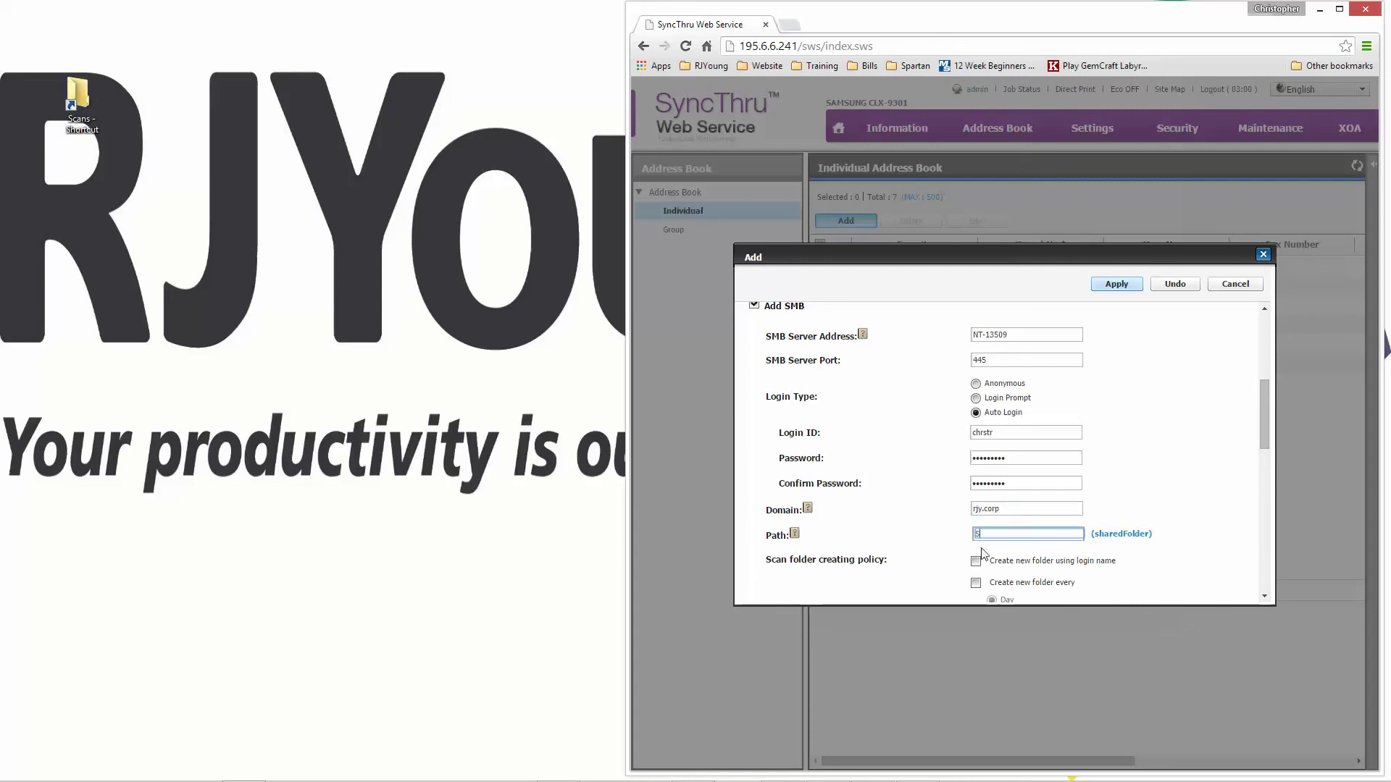
type("Scans")
left_click(1116, 294)
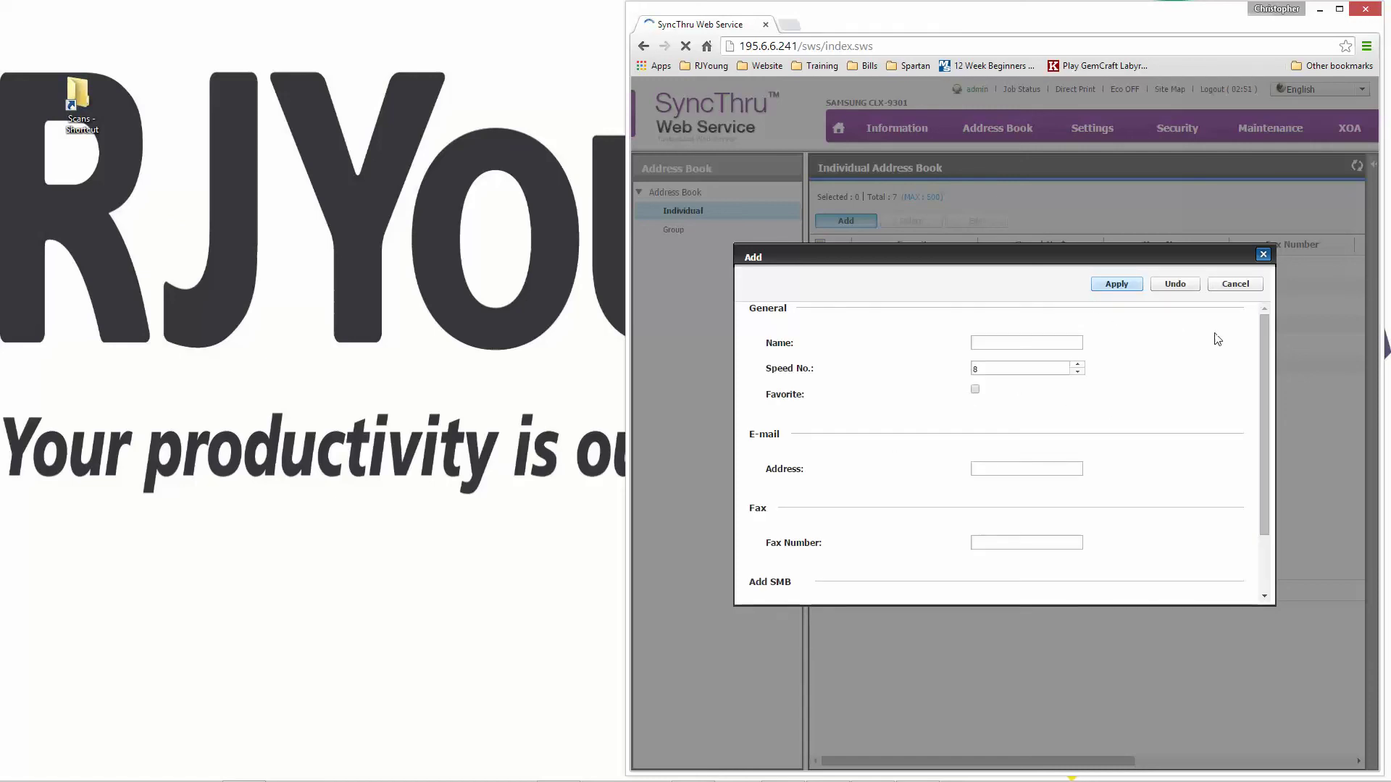
- Dismiss the Add dialog, leaving Test listed as entry 8 in the Individual Address Book
left_click(1264, 255)
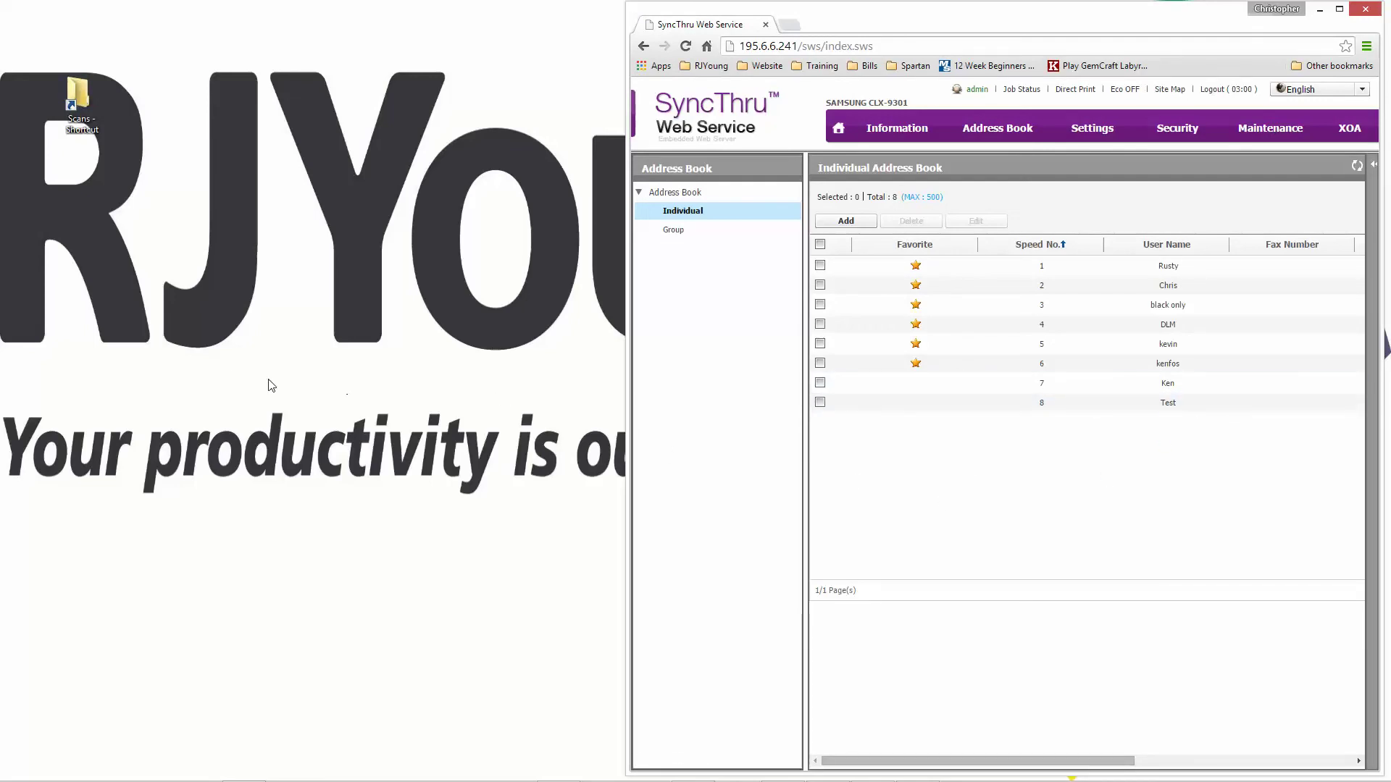
double_click(78, 99)
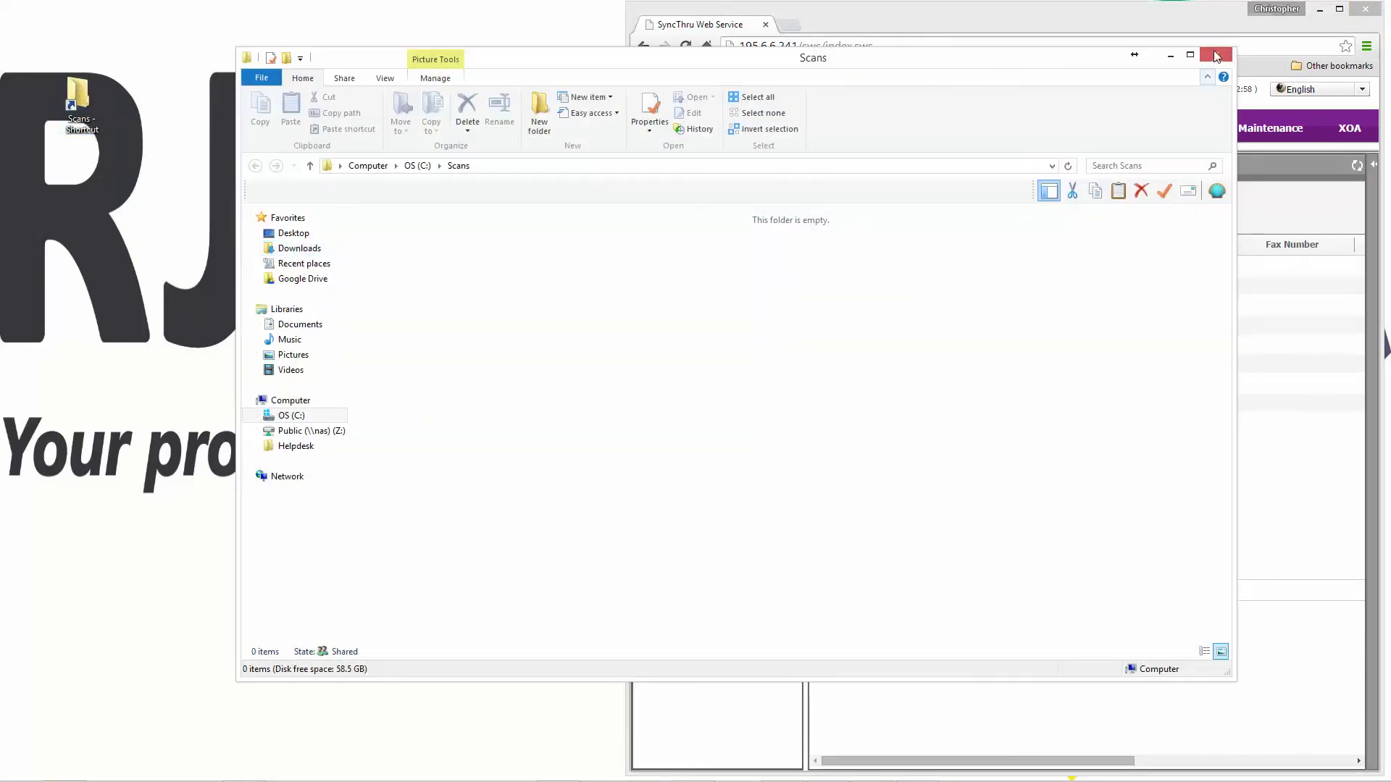
left_click(1217, 54)
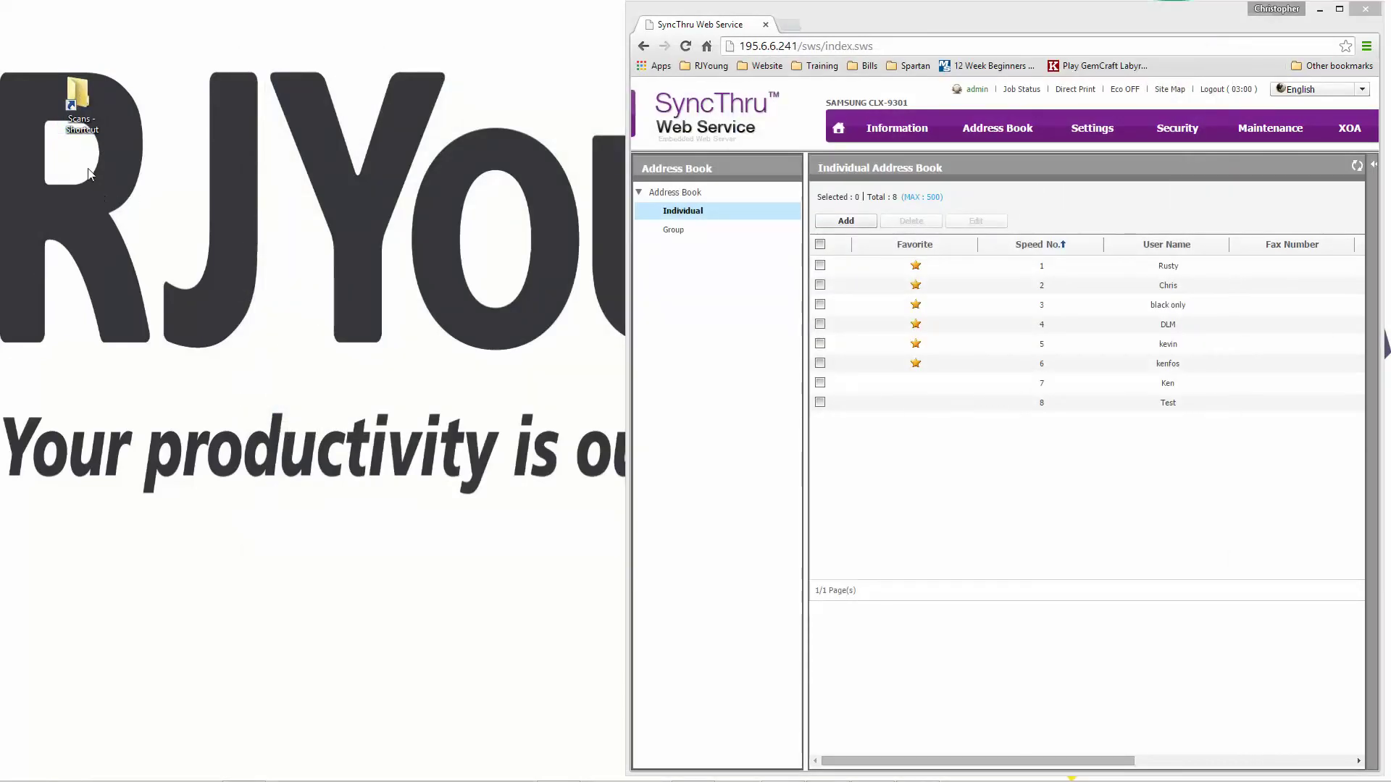